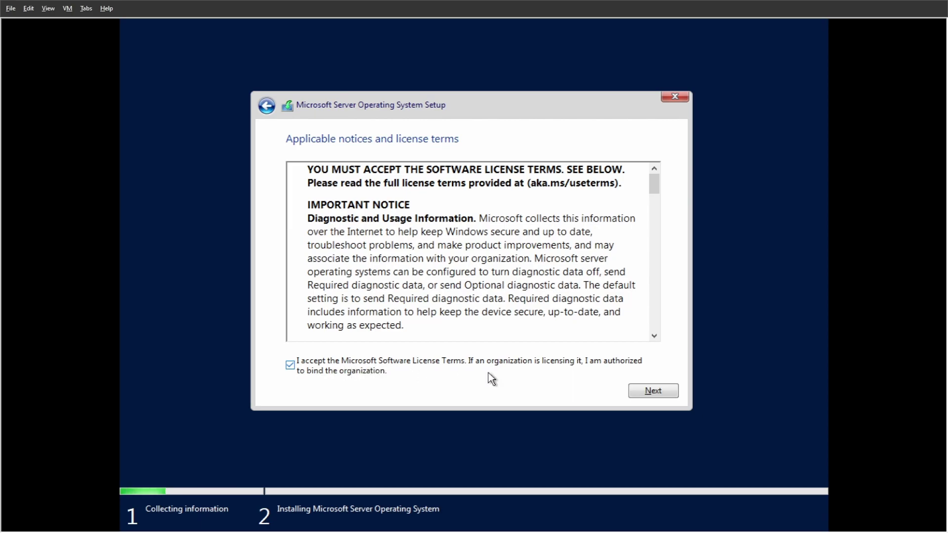
# Accept the license and run a custom install onto Drive 0's 30 GB unallocated space.
pyautogui.click(647, 391)
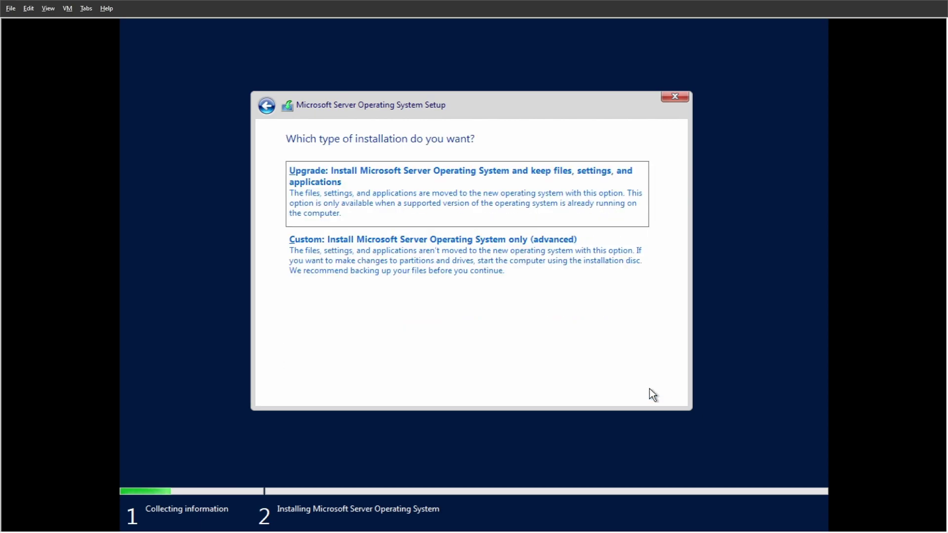
pyautogui.click(479, 261)
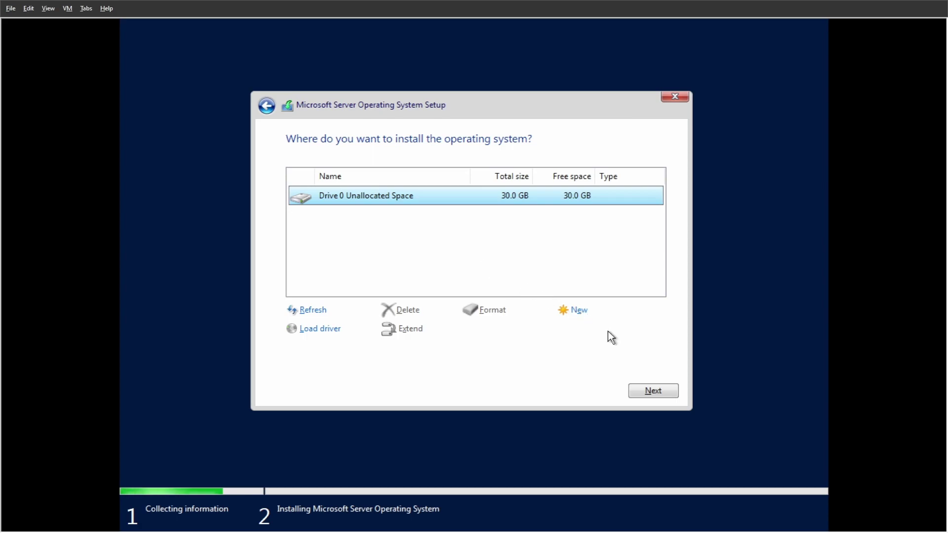
pyautogui.click(653, 391)
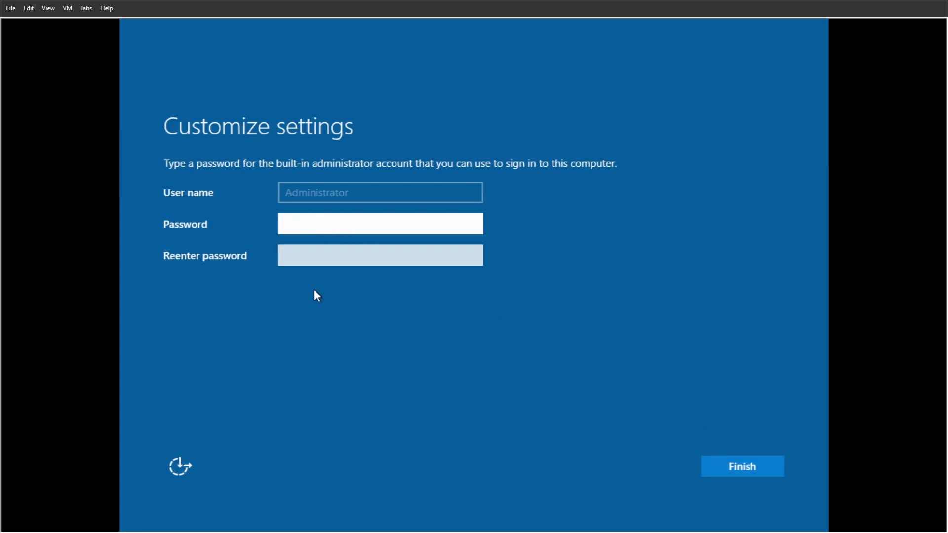
# Enter and confirm the built-in Administrator password, then finish setup.
pyautogui.write('P@ssw0rd')
pyautogui.click(312, 259)
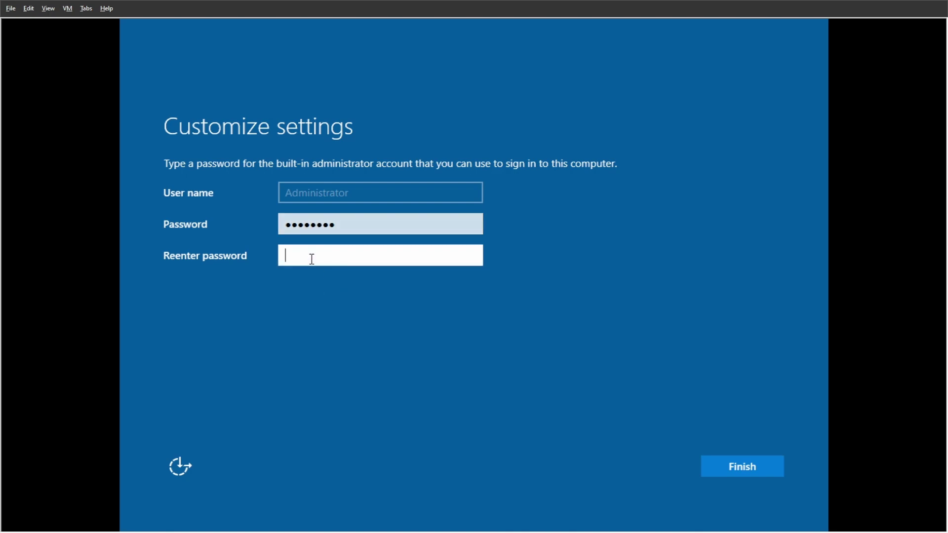
pyautogui.write('P@ssw0rd')
pyautogui.click(729, 462)
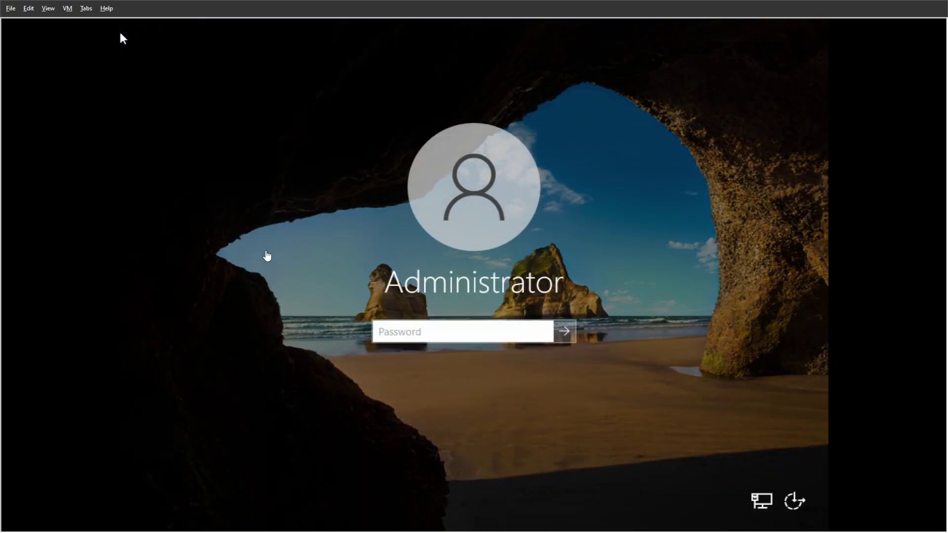
# Sign in as Administrator with the password on the lock screen.
pyautogui.click(418, 378)
pyautogui.write('P@ssword')
pyautogui.click(562, 331)
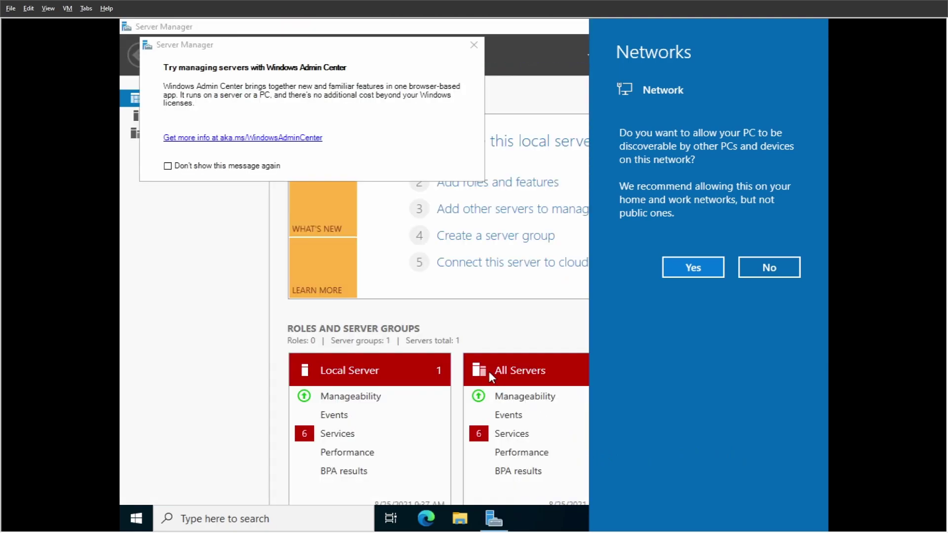
# Dismiss the network prompt and stop the Windows Admin Center message from showing again.
pyautogui.click(168, 167)
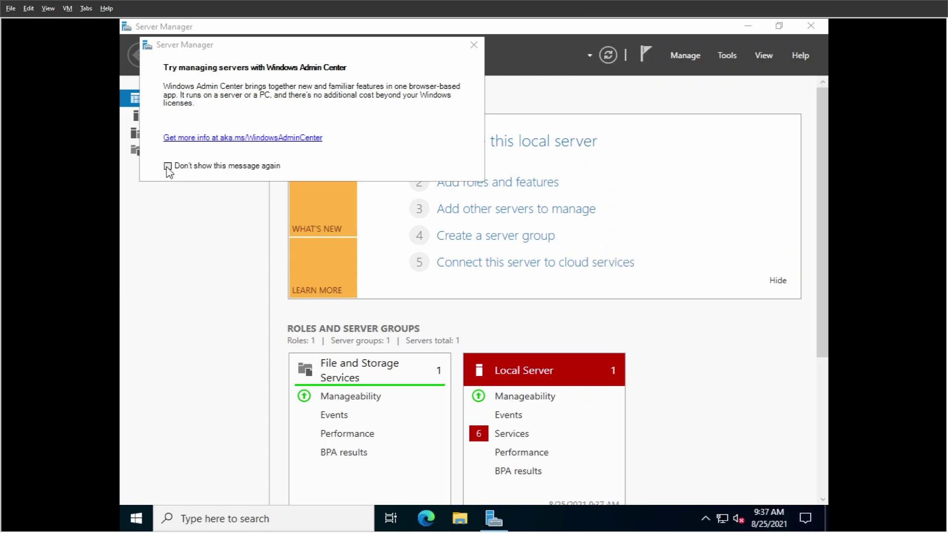
pyautogui.click(167, 166)
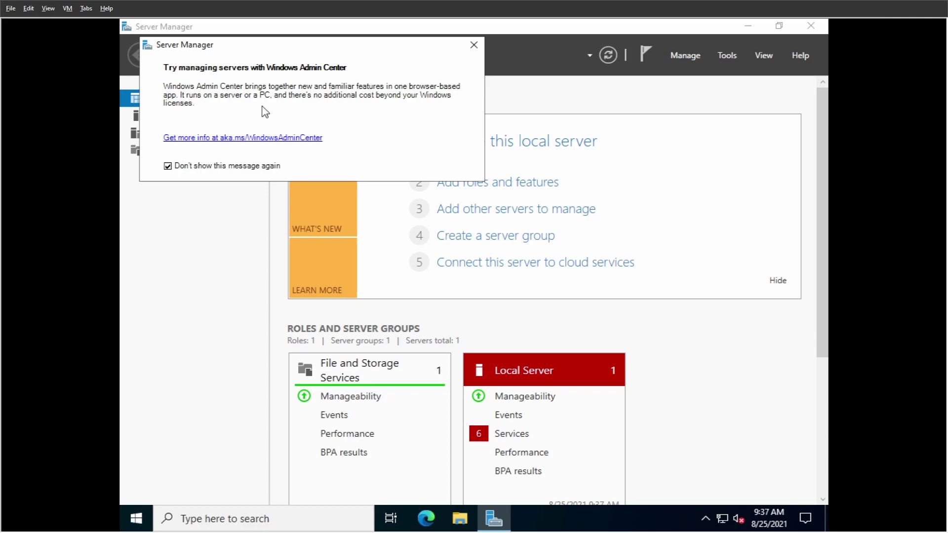
pyautogui.click(474, 45)
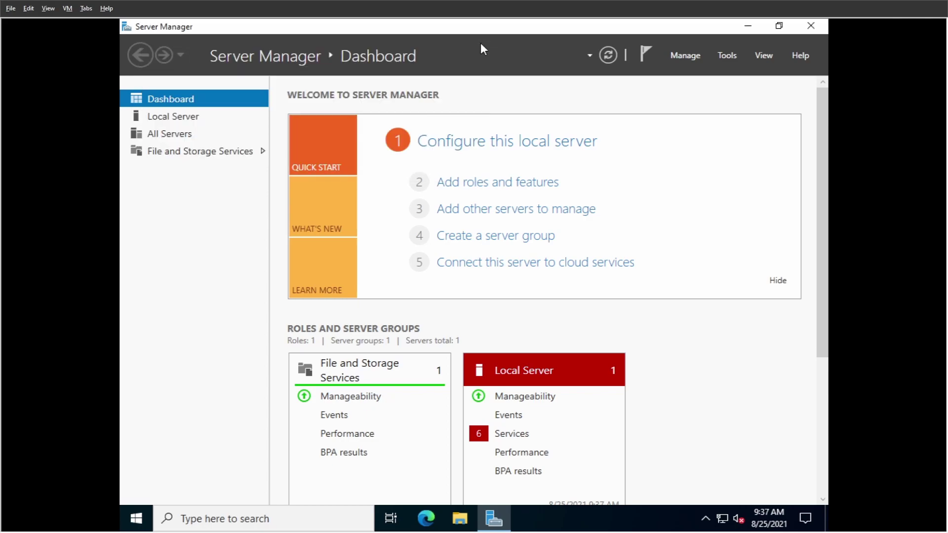
# Set Server Manager Properties so it does not start automatically at logon.
pyautogui.click(679, 57)
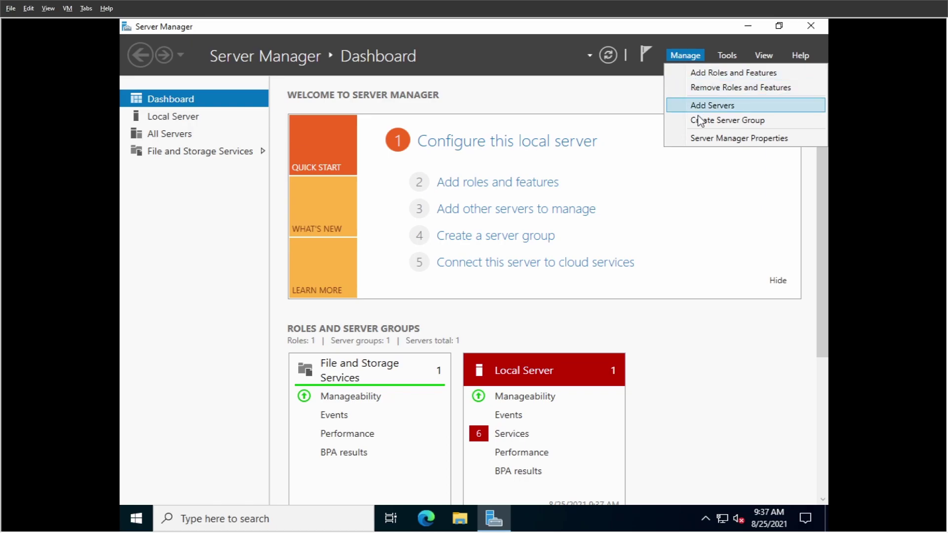
pyautogui.click(700, 139)
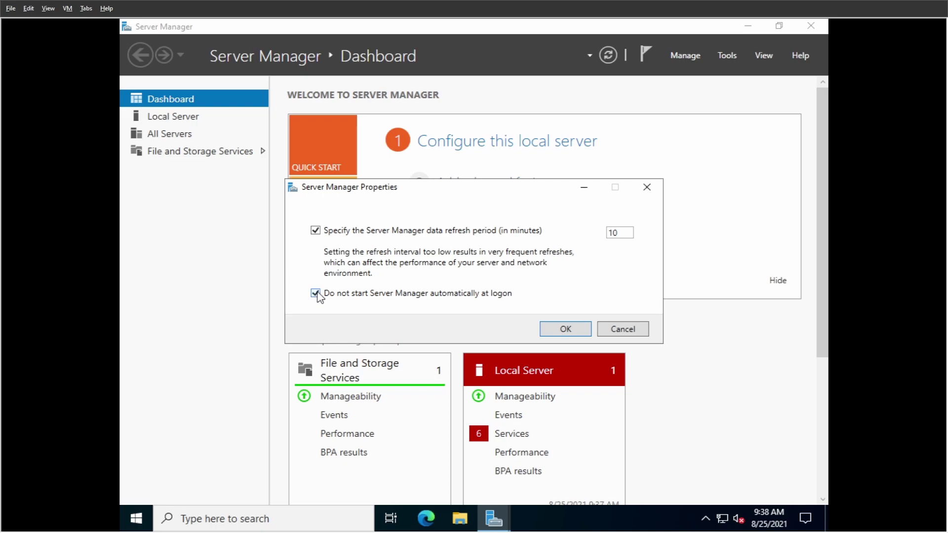
pyautogui.click(562, 330)
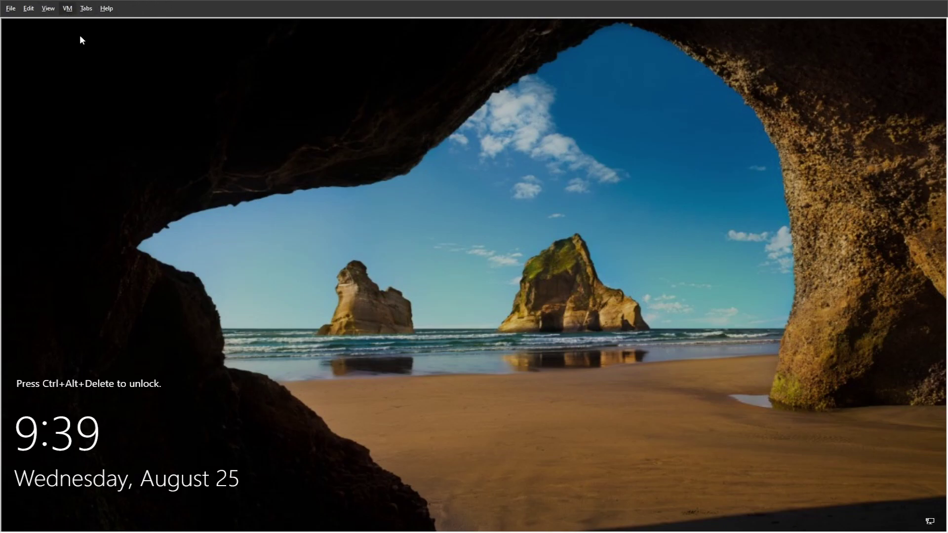
# Unlock with Ctrl+Alt+Delete and sign in with the Administrator password.
pyautogui.press('ctrl+alt+Insert')
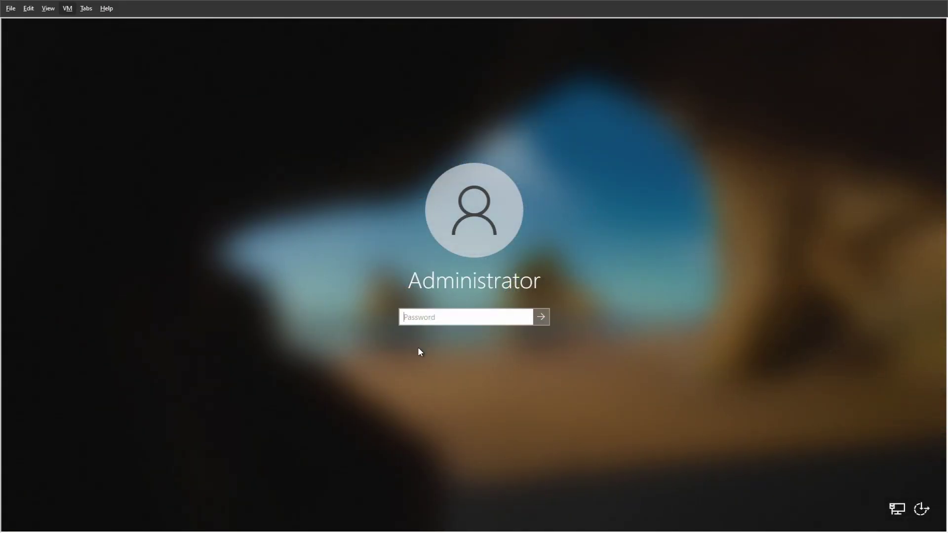
pyautogui.write('****')
pyautogui.click(541, 317)
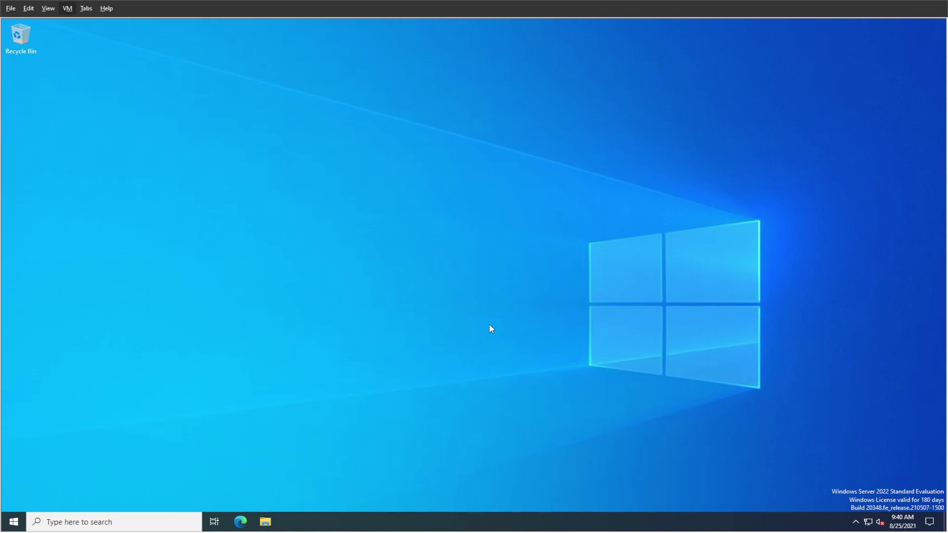
# In Settings > System > Power & sleep, set plugged-in screen turn-off to Never.
pyautogui.click(17, 521)
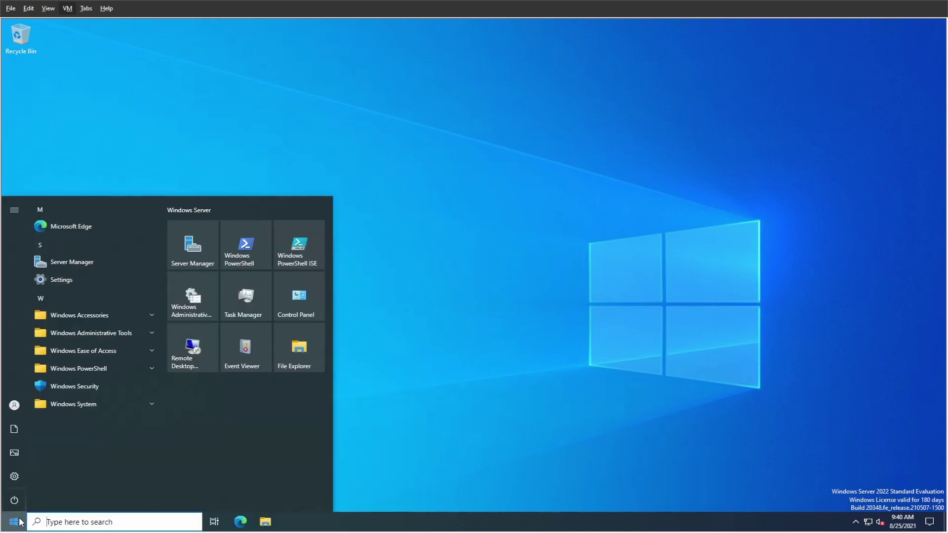
pyautogui.moveTo(23, 485)
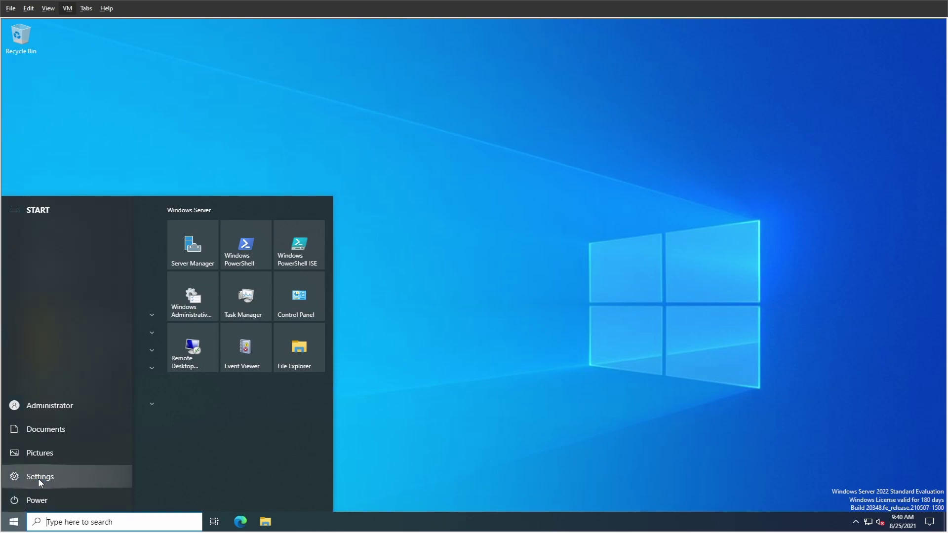
pyautogui.click(40, 476)
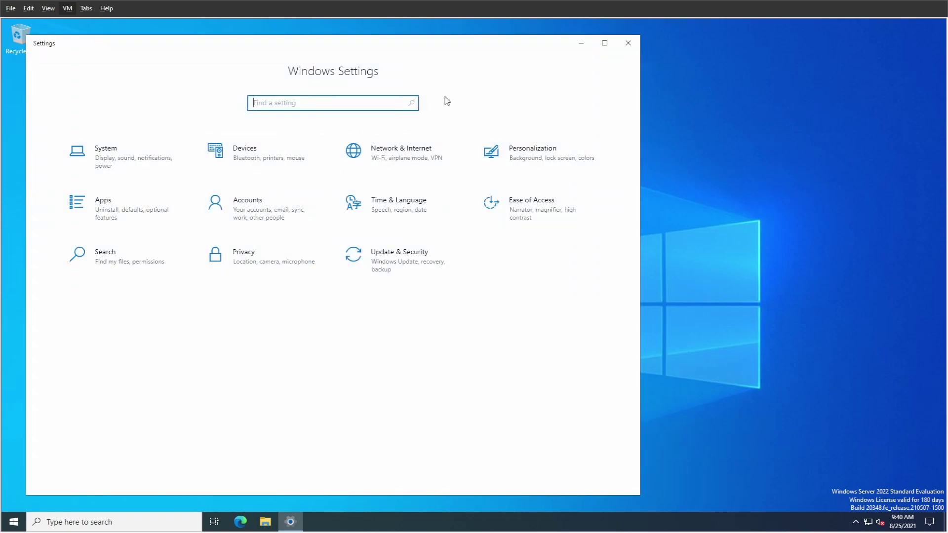
pyautogui.click(604, 43)
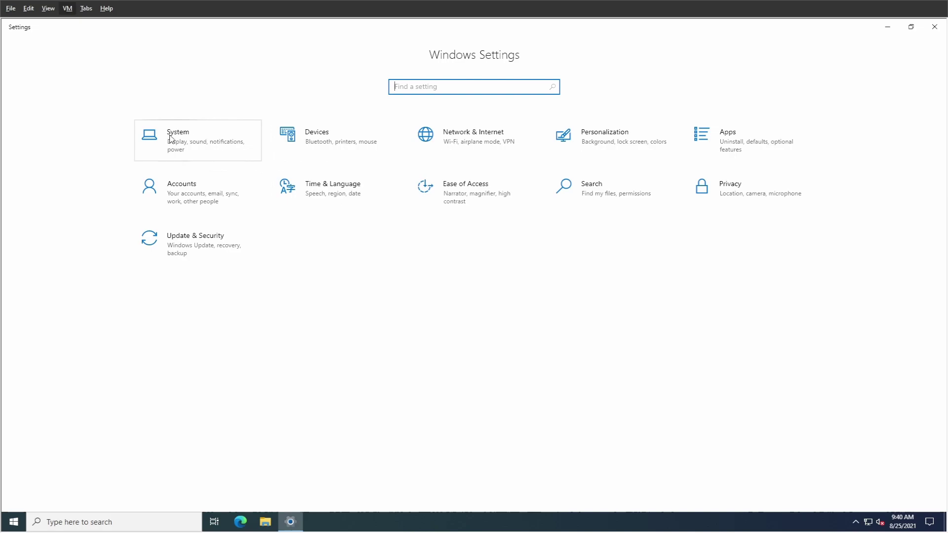
pyautogui.click(170, 138)
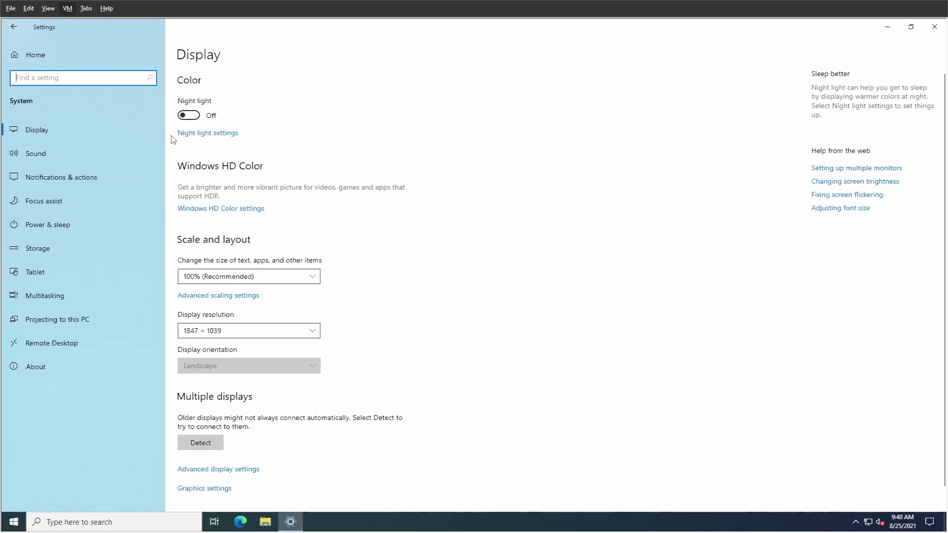
pyautogui.click(50, 225)
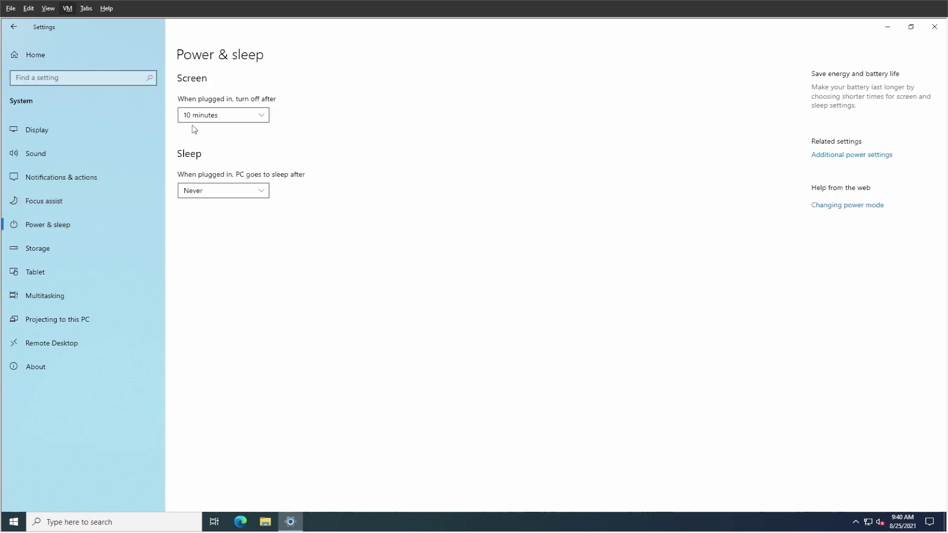
pyautogui.click(219, 118)
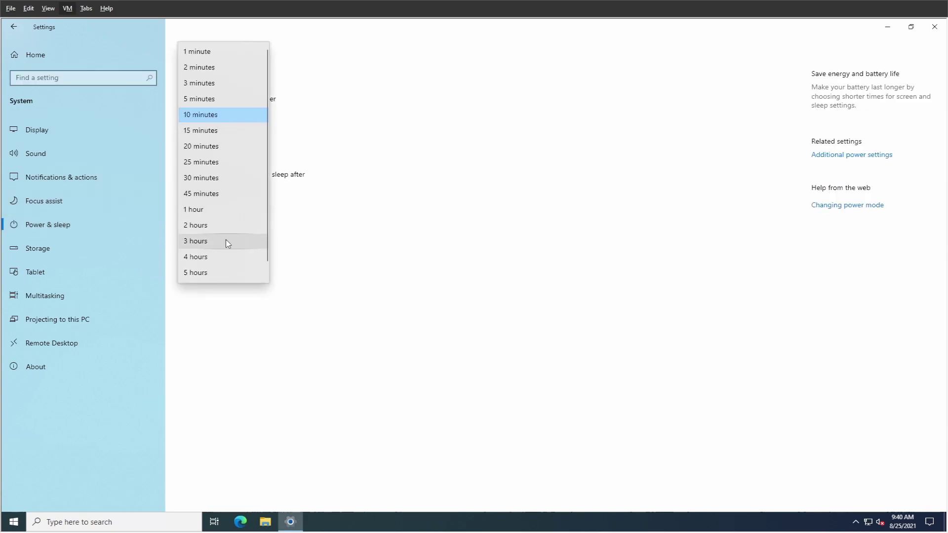
pyautogui.click(207, 271)
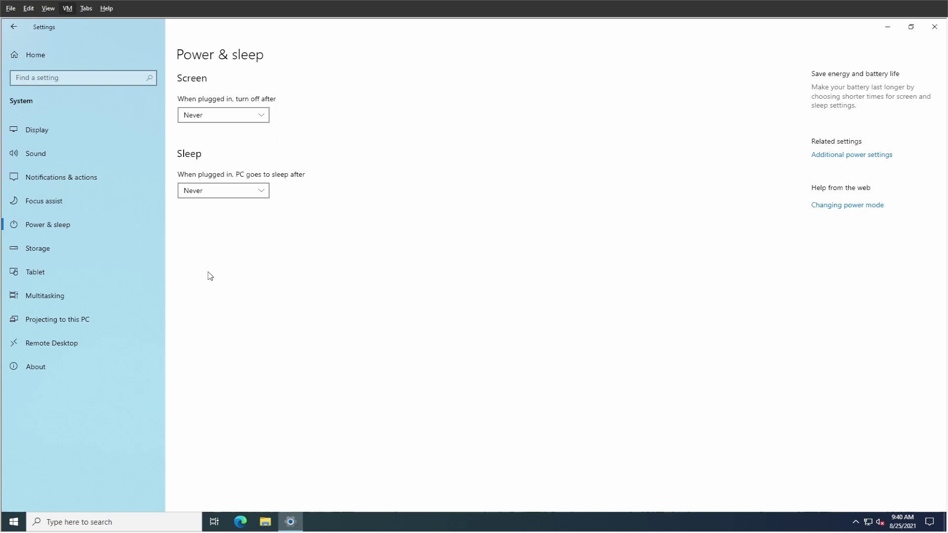
# Enable Remote Desktop, then show the About page with device specifications.
pyautogui.click(61, 346)
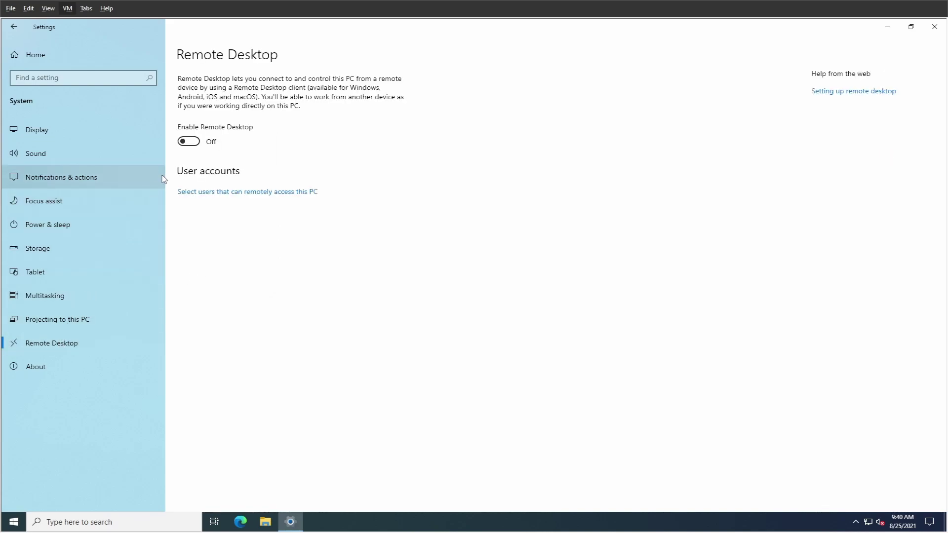
pyautogui.click(189, 142)
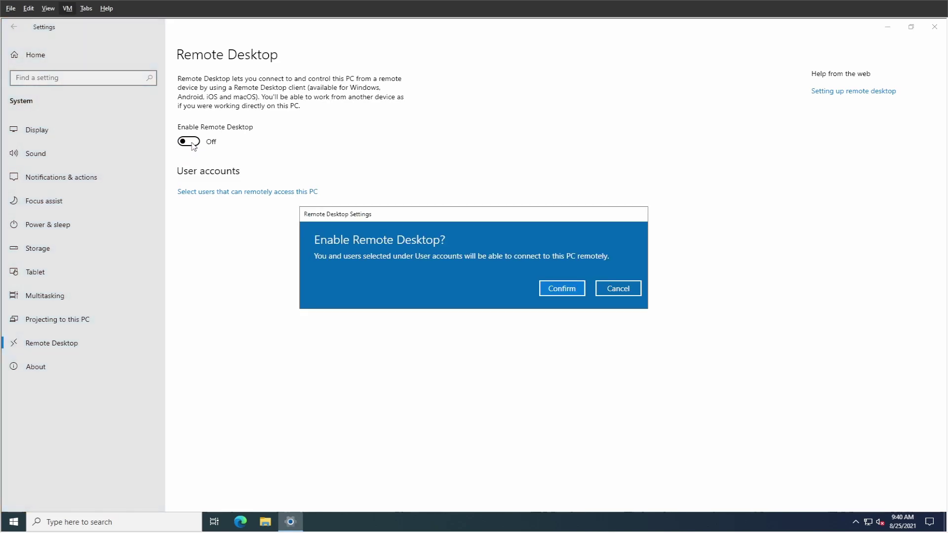
pyautogui.click(555, 288)
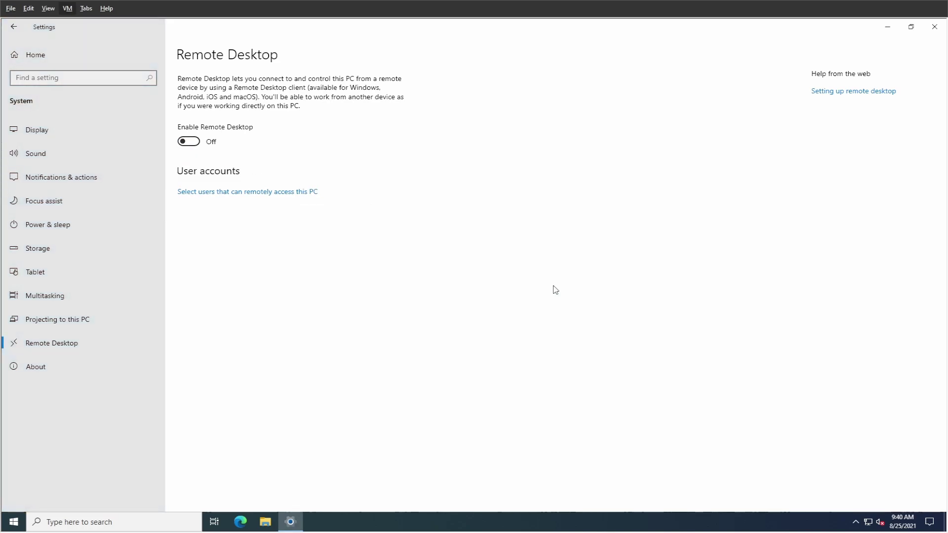
pyautogui.click(46, 369)
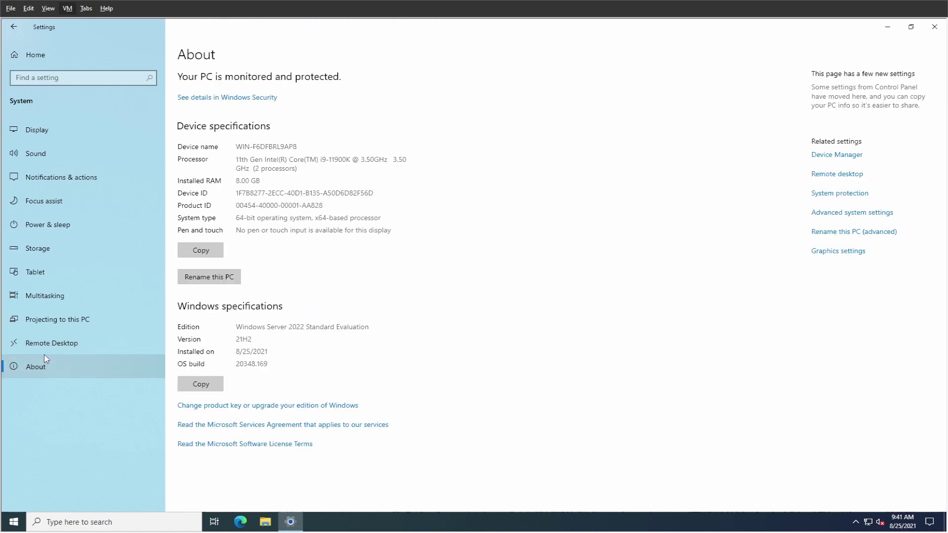
# Rename the PC to WINSER2022 and restart now, keeping the shutdown reason.
pyautogui.click(214, 279)
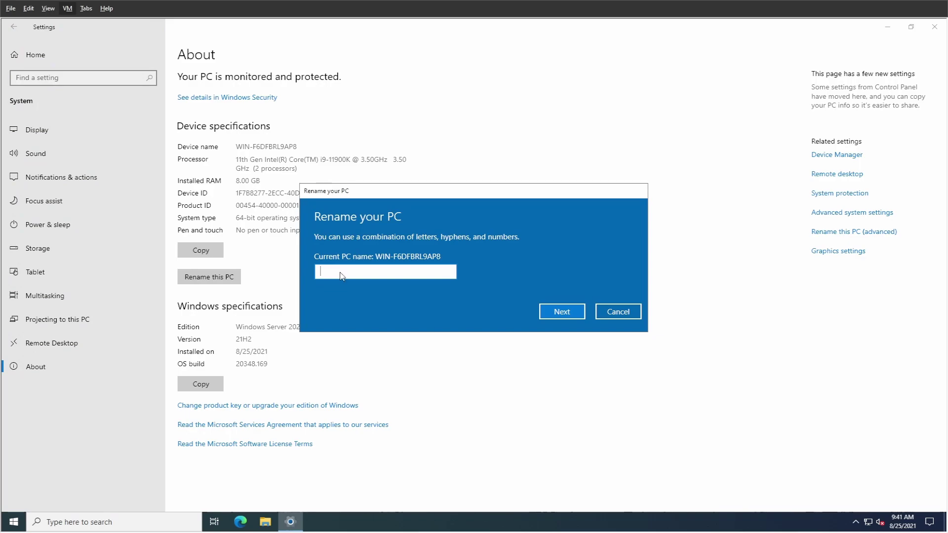
pyautogui.write('WINSER2022')
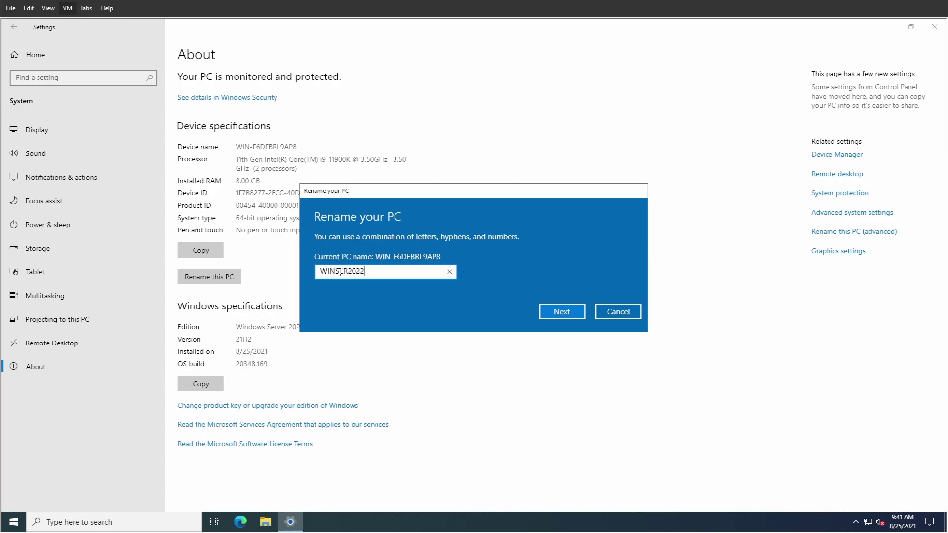
pyautogui.click(556, 310)
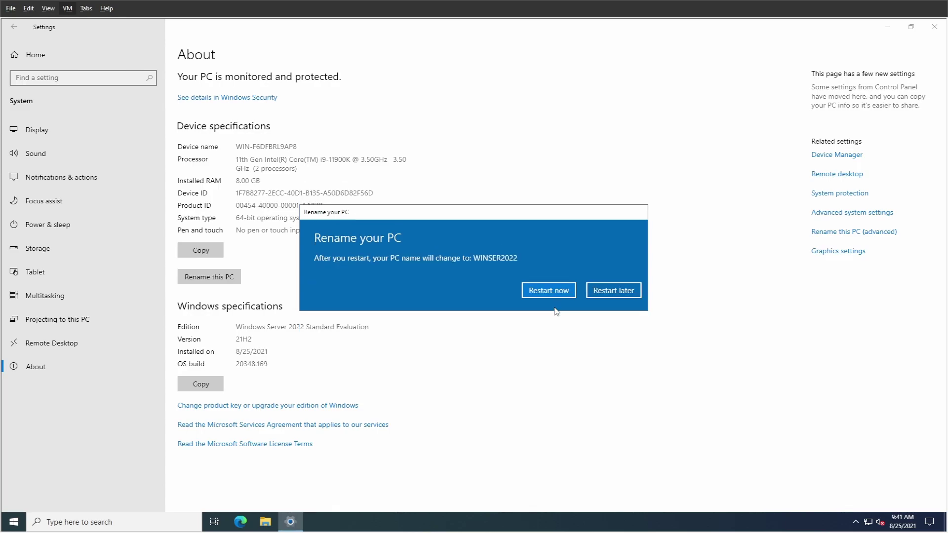
pyautogui.click(541, 291)
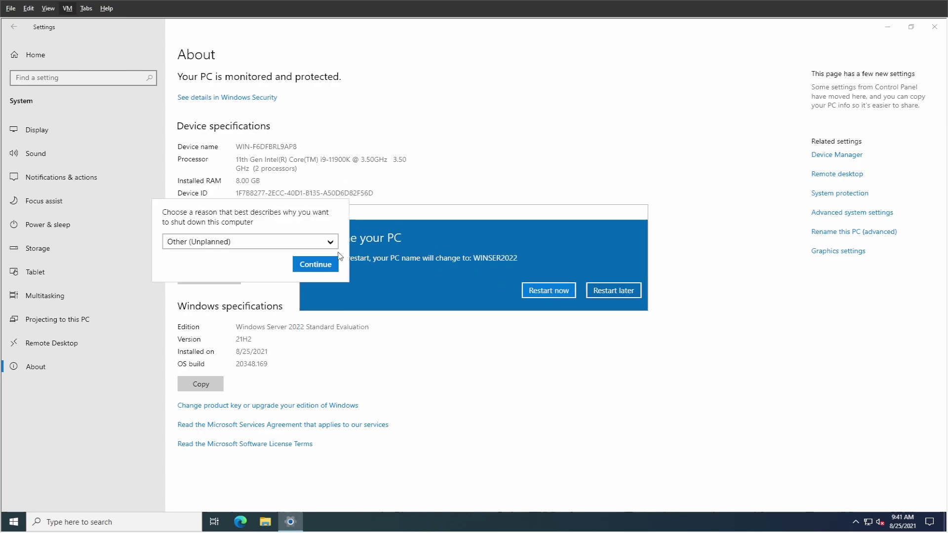
pyautogui.click(312, 263)
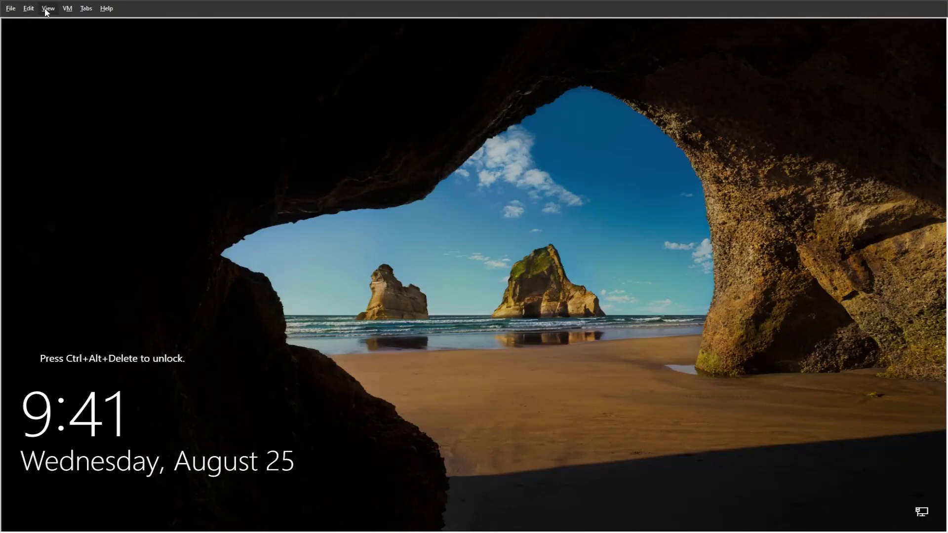
# Unlock with Ctrl+Alt+Delete and sign in with the Administrator password after the restart.
pyautogui.press('ctrl+alt+Insert')
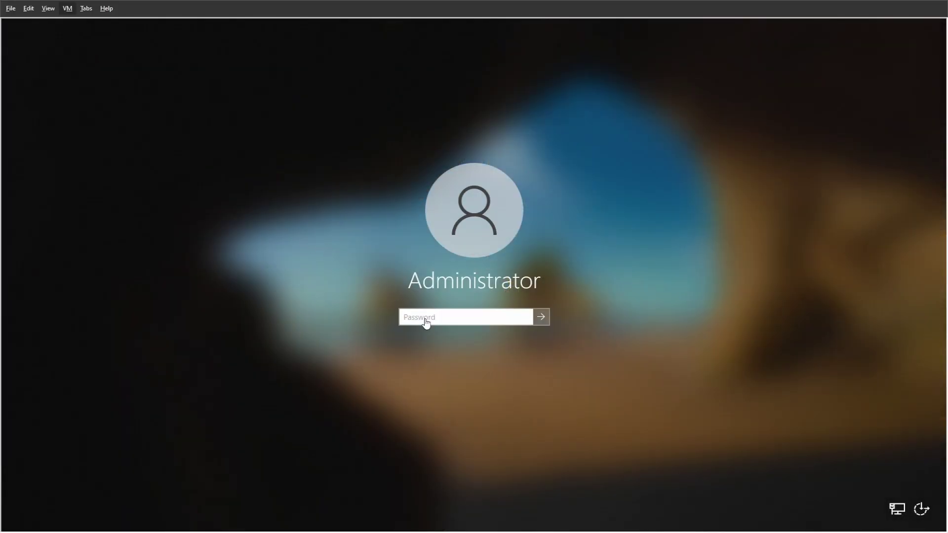
pyautogui.write('Pass')
pyautogui.click(541, 318)
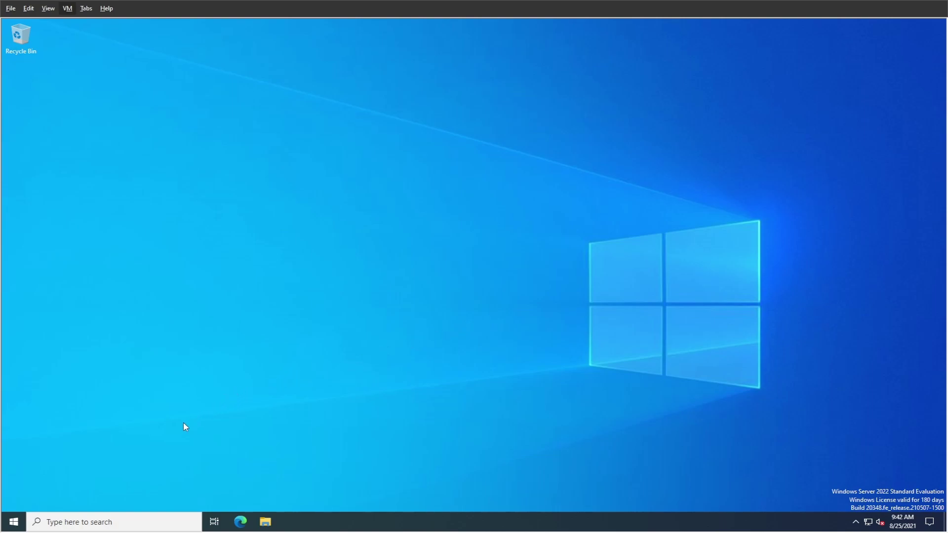
# Launch Settings from the Start menu, retrying after the first attempt.
pyautogui.click(14, 521)
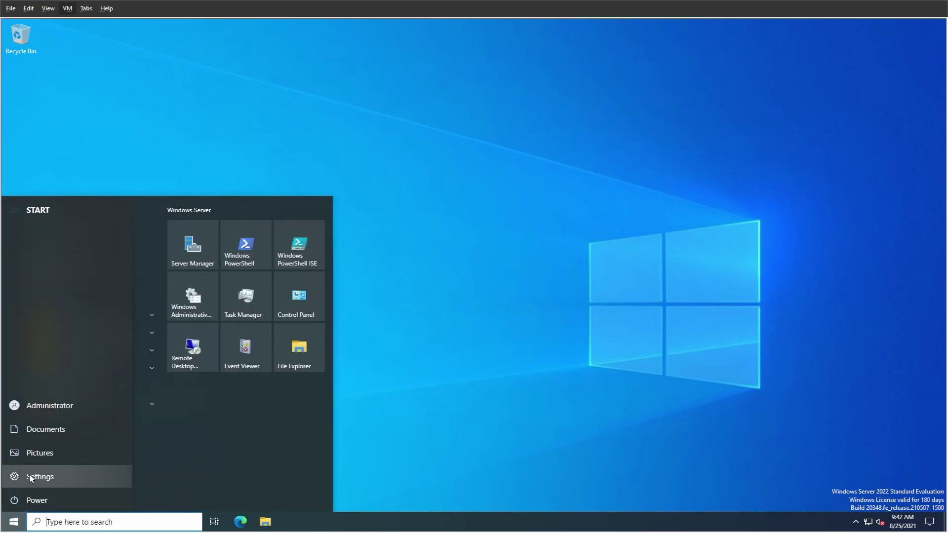
pyautogui.click(29, 477)
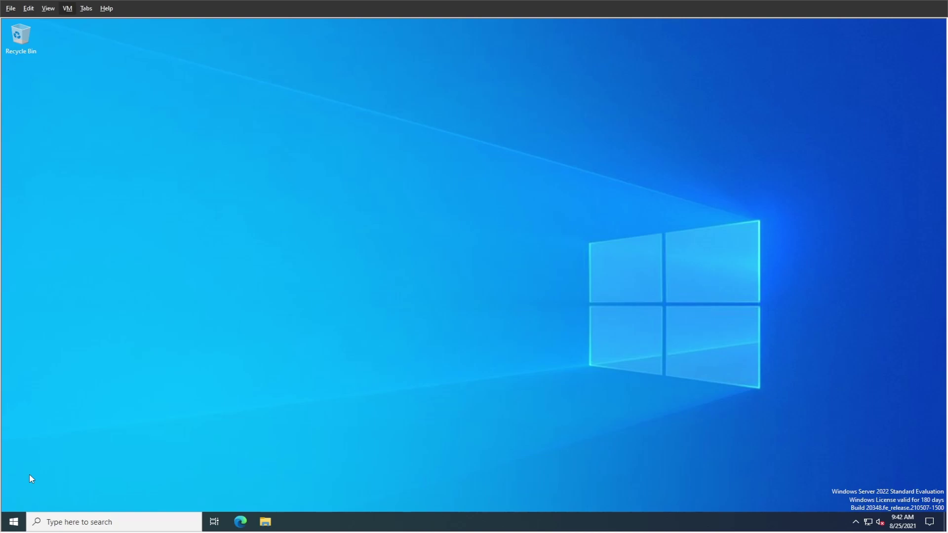
pyautogui.click(14, 521)
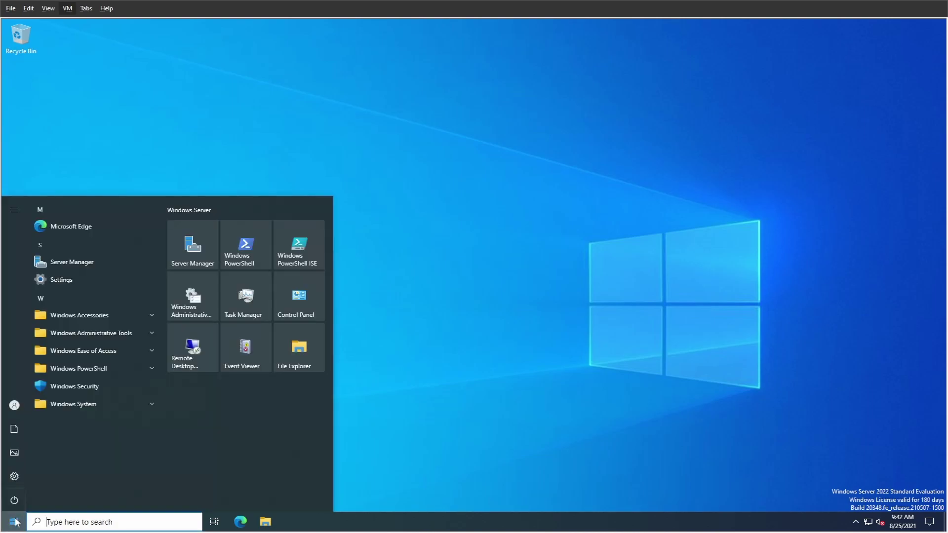
pyautogui.click(17, 478)
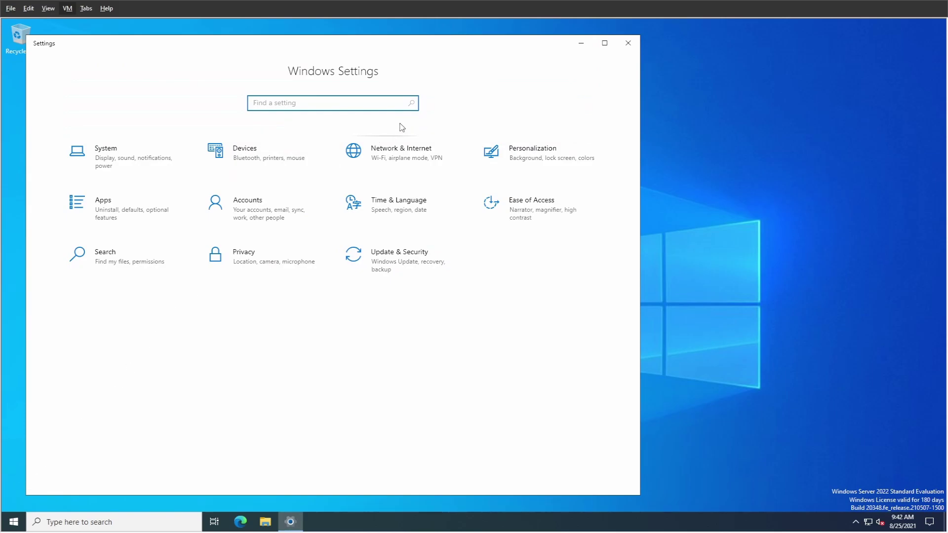
# Set the time zone to (UTC+07:00) Bangkok, Hanoi, Jakarta and sync the clock now.
pyautogui.click(605, 43)
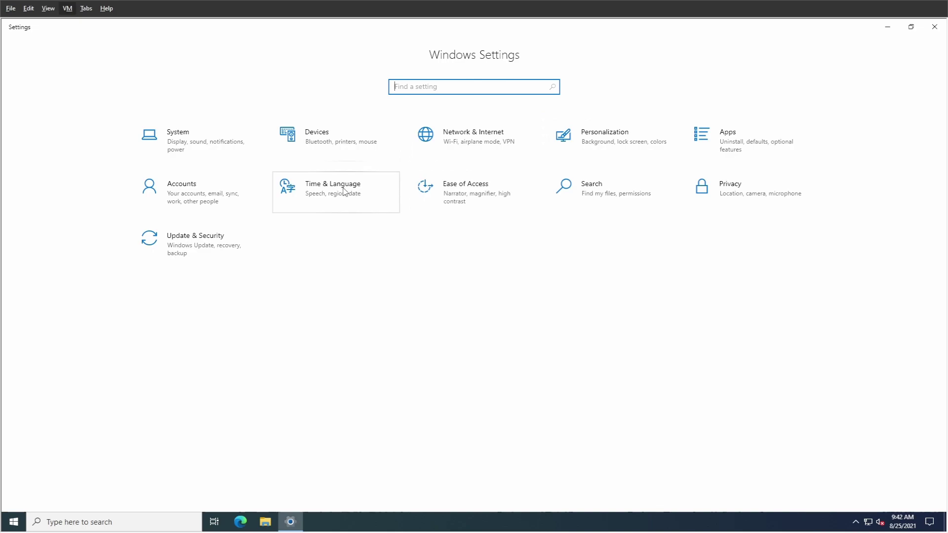
pyautogui.click(321, 198)
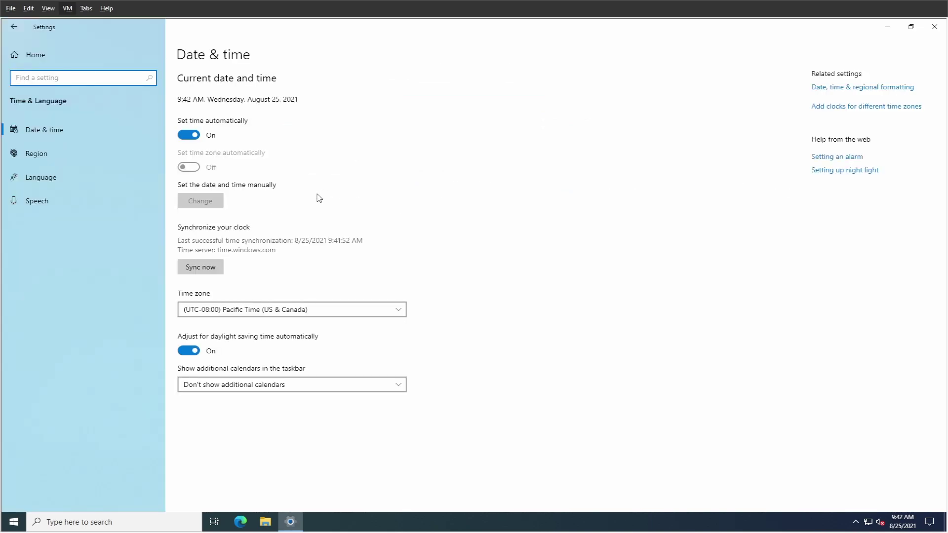
pyautogui.click(53, 130)
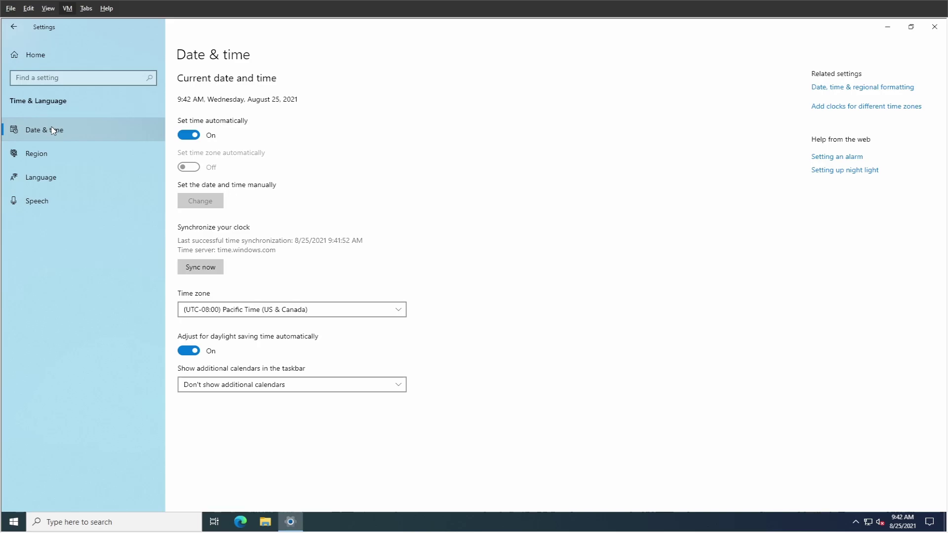
pyautogui.click(298, 311)
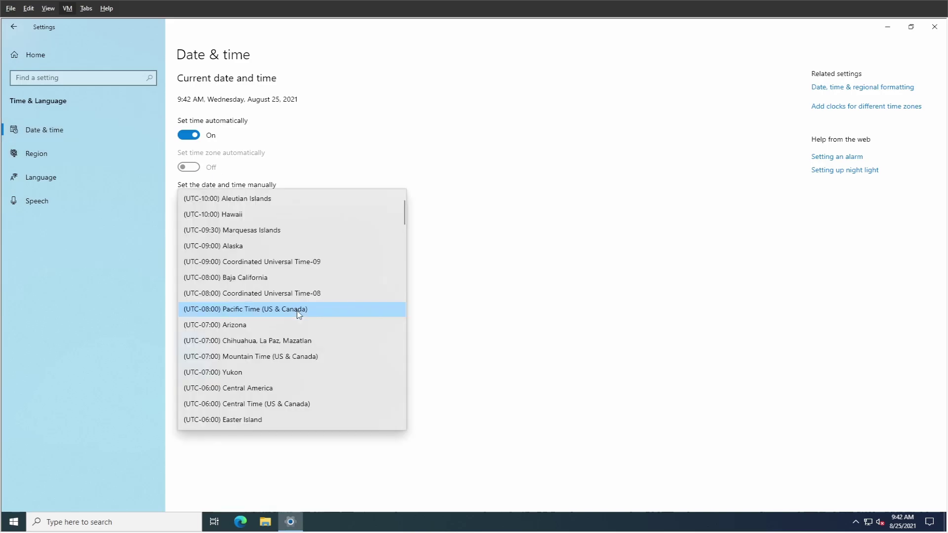
pyautogui.scroll(-10, 298, 314)
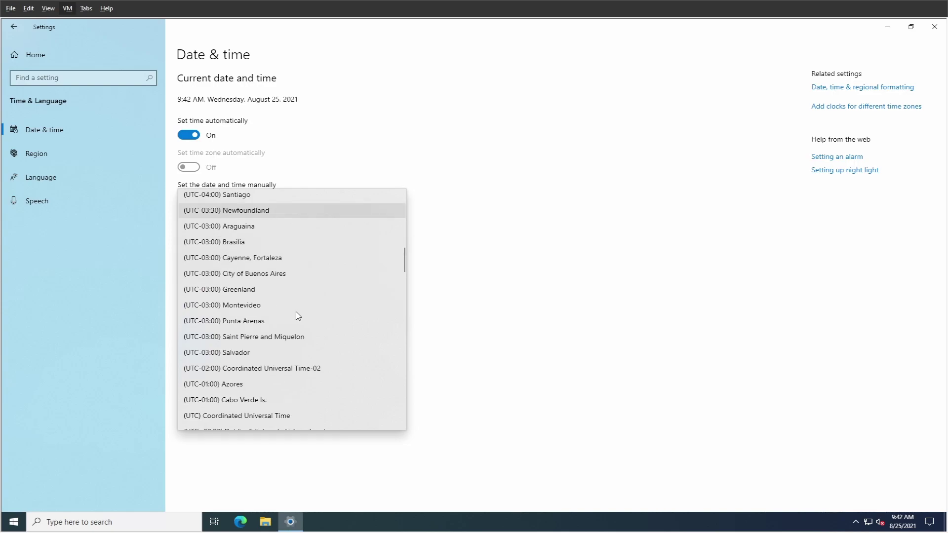
pyautogui.scroll(-9, 299, 315)
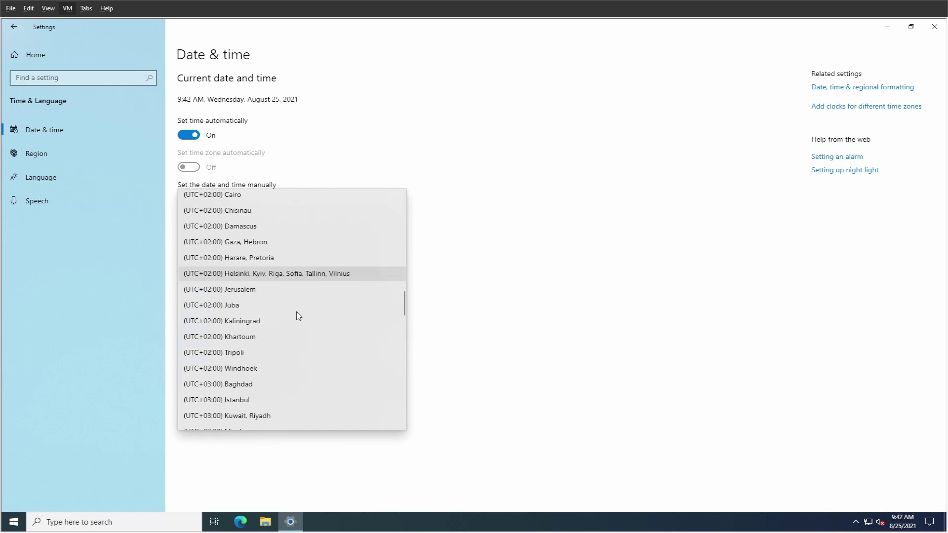
pyautogui.scroll(-10, 298, 315)
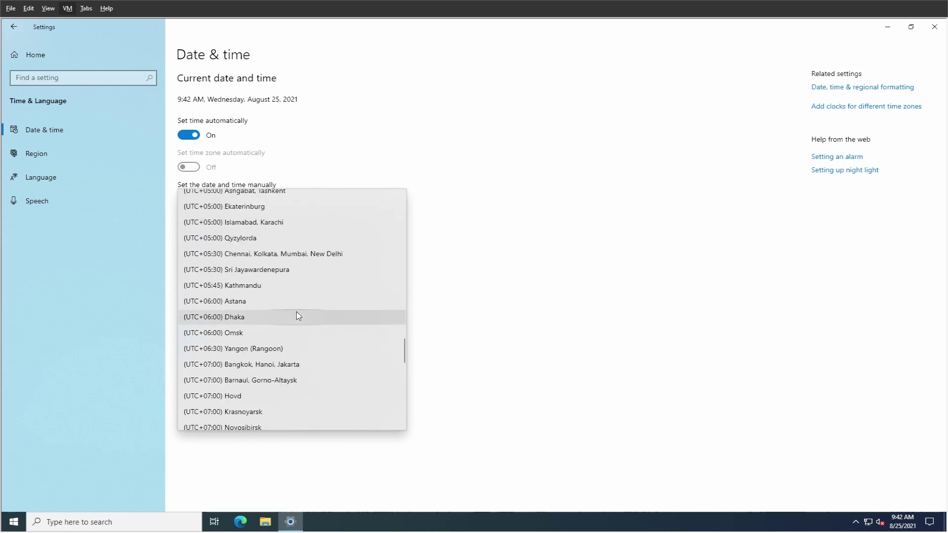
pyautogui.click(248, 365)
pyautogui.click(203, 267)
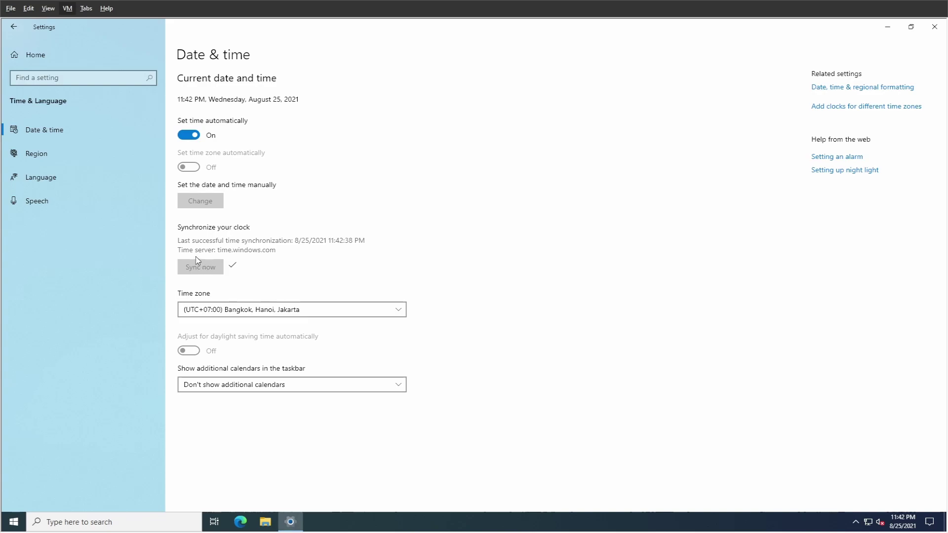
# Choose the 2017-04-05 short date, 09:40 AM short time and 09:40:07 AM long time formats.
pyautogui.click(50, 154)
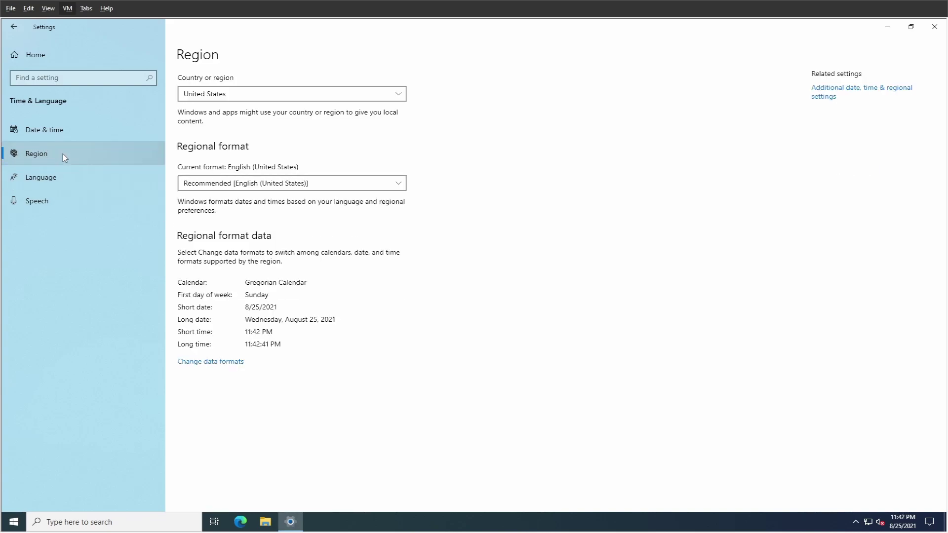
pyautogui.click(212, 363)
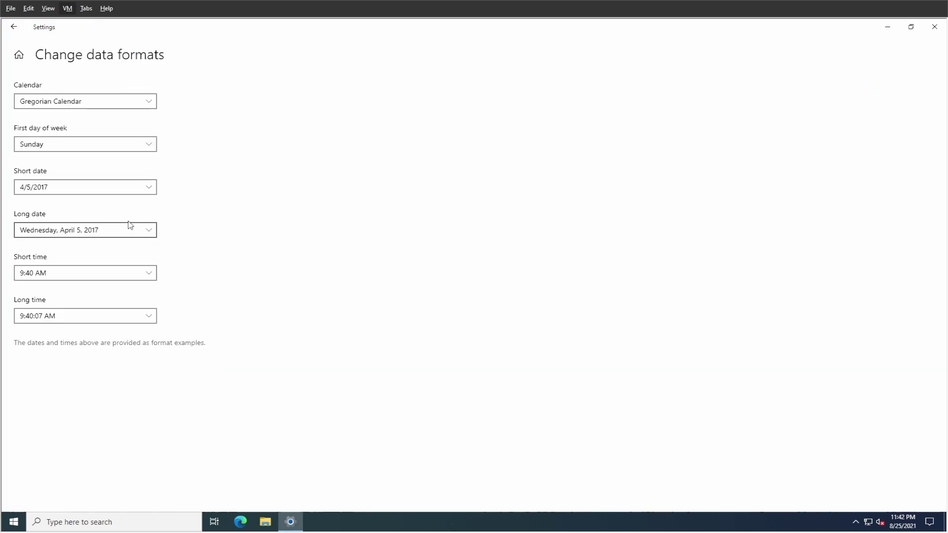
pyautogui.click(88, 188)
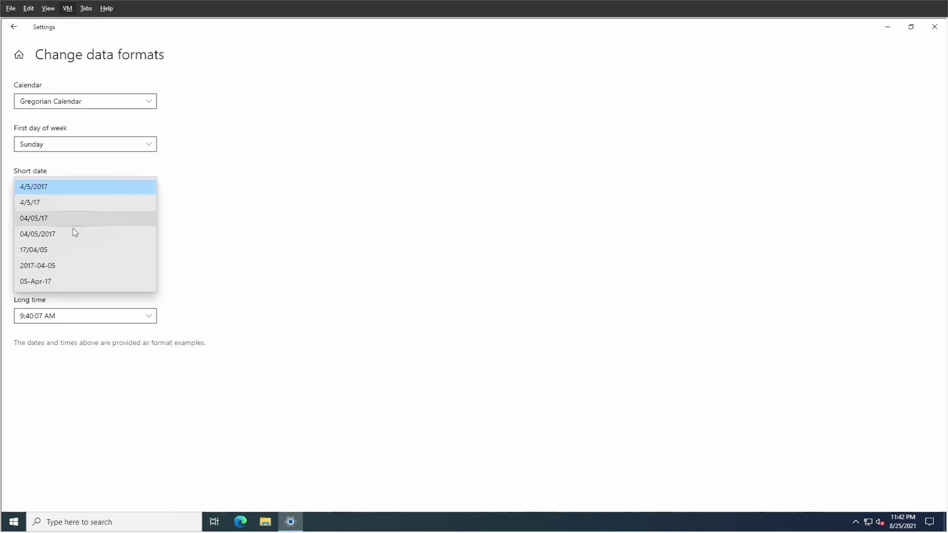
pyautogui.click(59, 265)
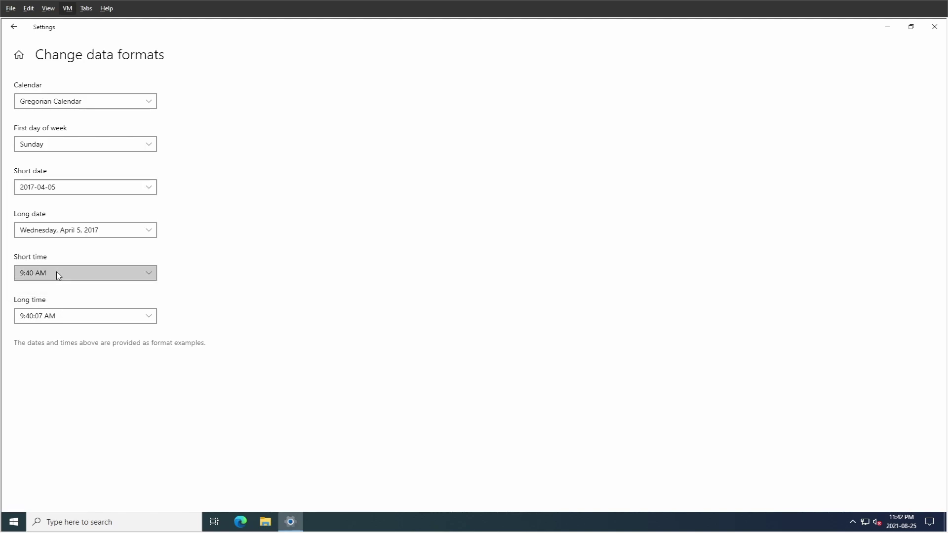
pyautogui.click(57, 273)
pyautogui.click(57, 289)
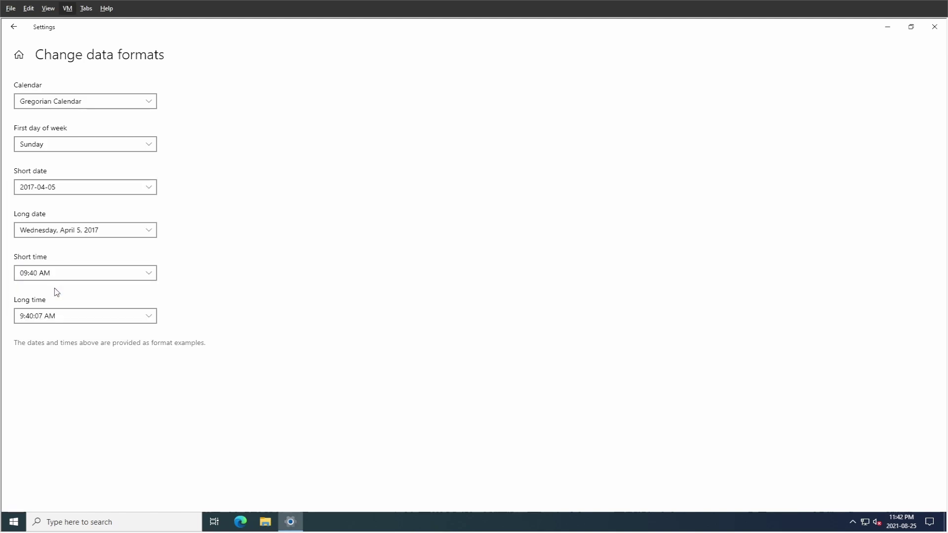
pyautogui.click(56, 316)
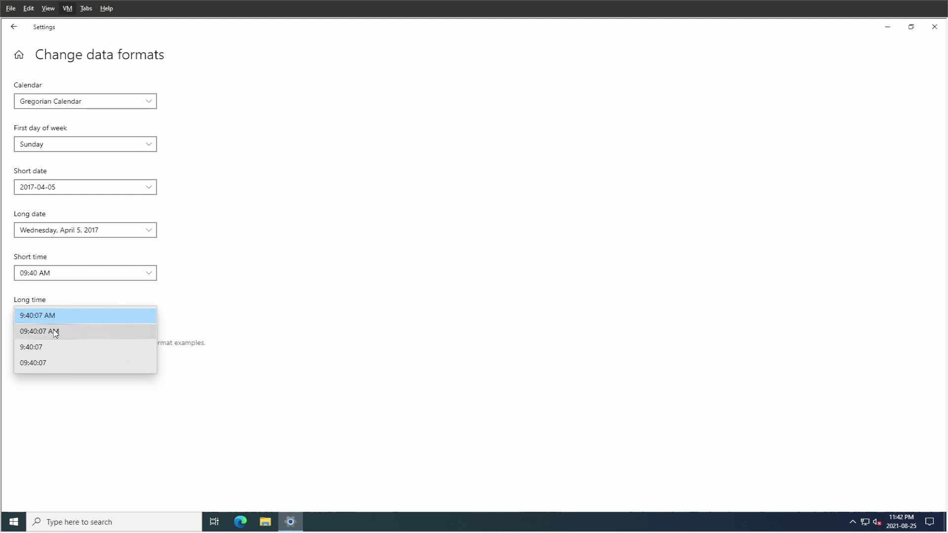
pyautogui.click(55, 331)
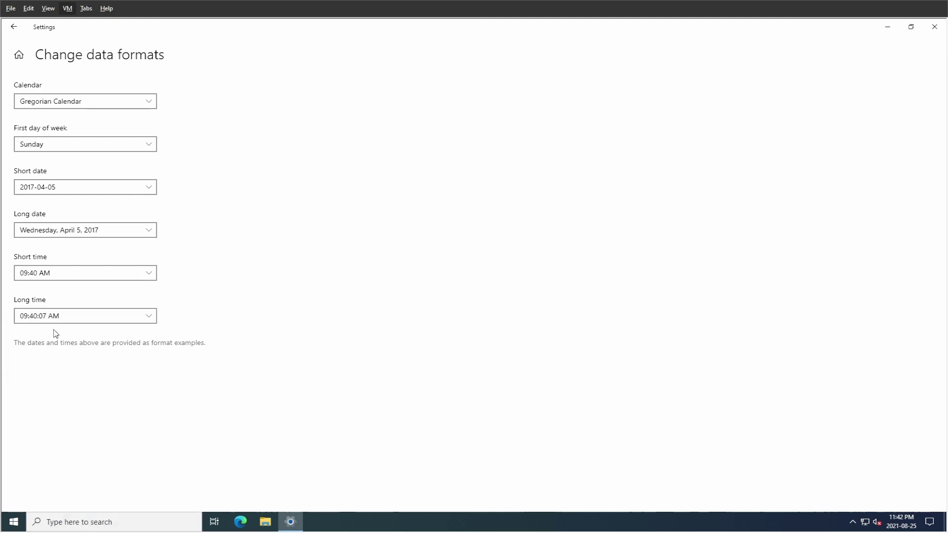
pyautogui.click(22, 33)
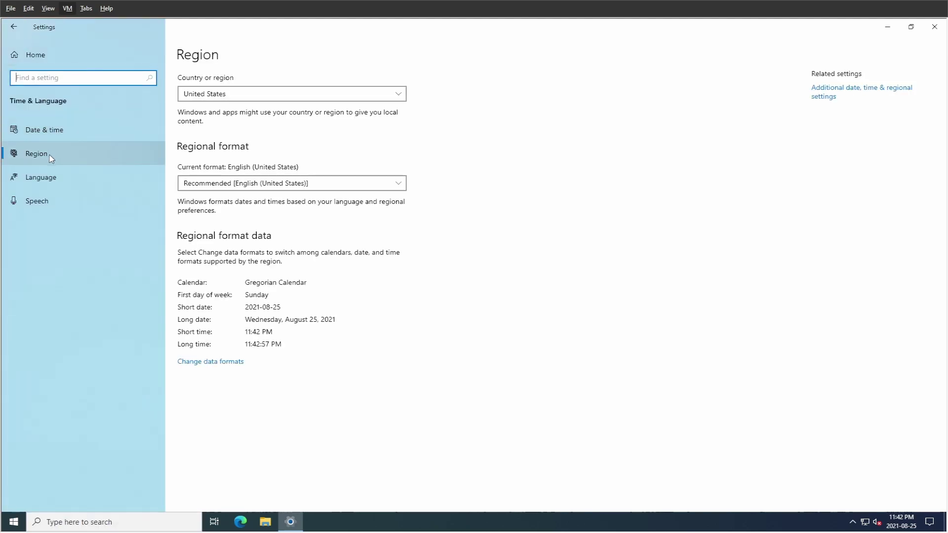
pyautogui.click(84, 173)
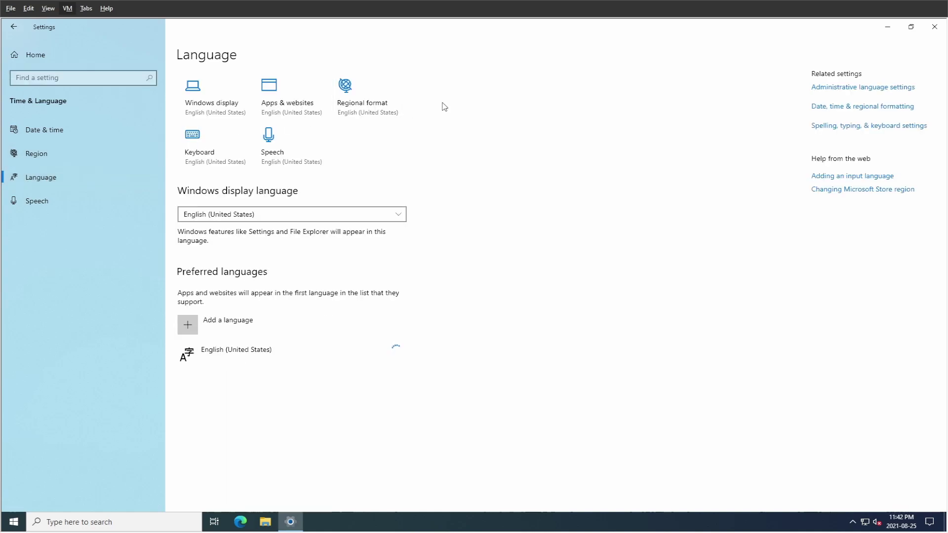
# Change the system locale to Thai (Thailand) and restart the server now.
pyautogui.click(845, 91)
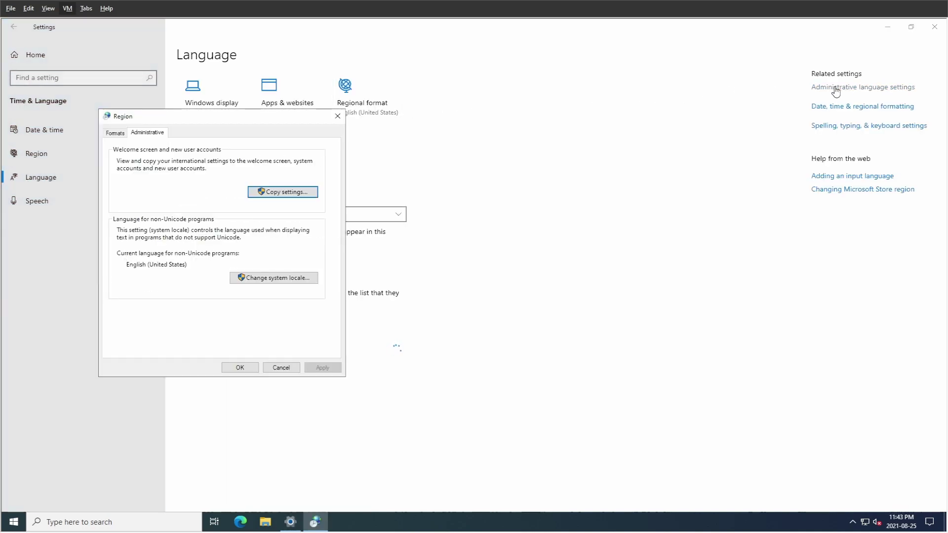
pyautogui.click(269, 278)
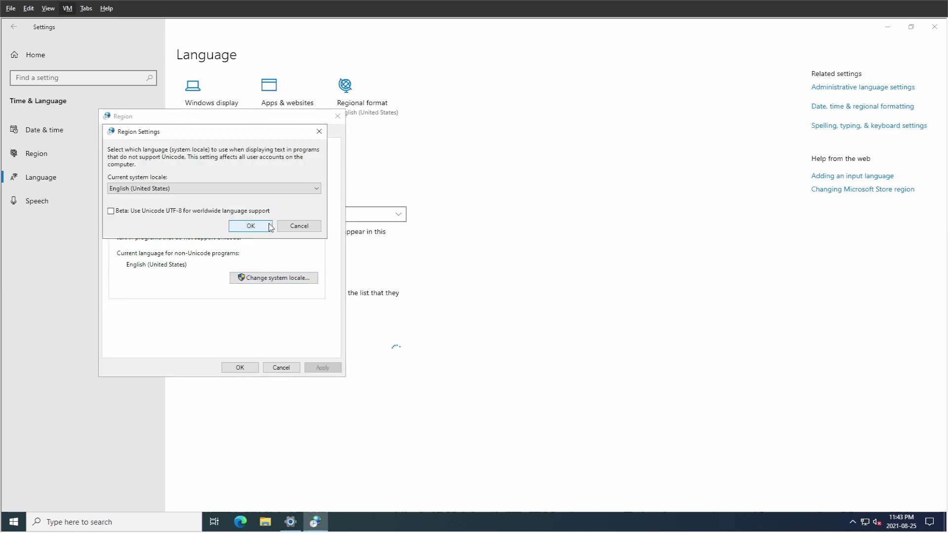
pyautogui.click(267, 191)
pyautogui.press('t')
pyautogui.press('t')
pyautogui.press('t')
pyautogui.press('t')
pyautogui.press('t')
pyautogui.press('t')
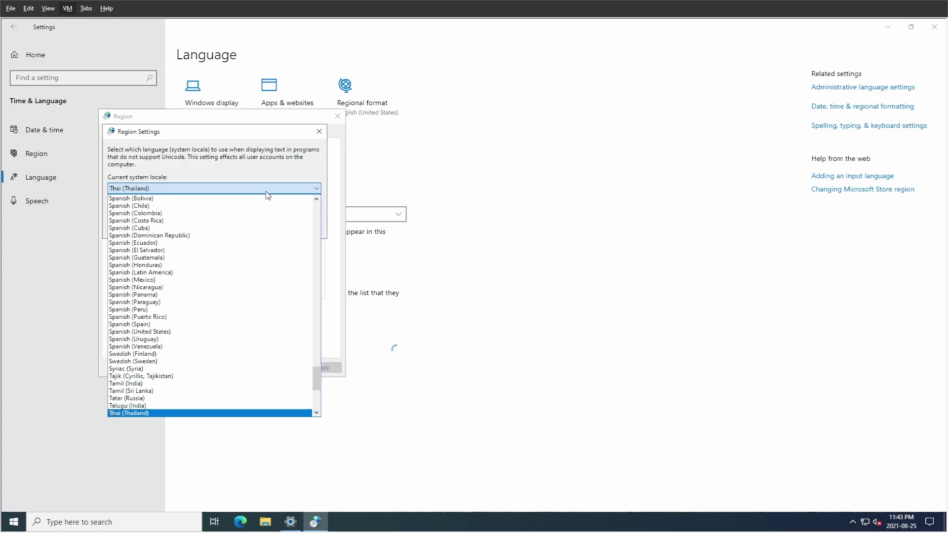
pyautogui.click(209, 412)
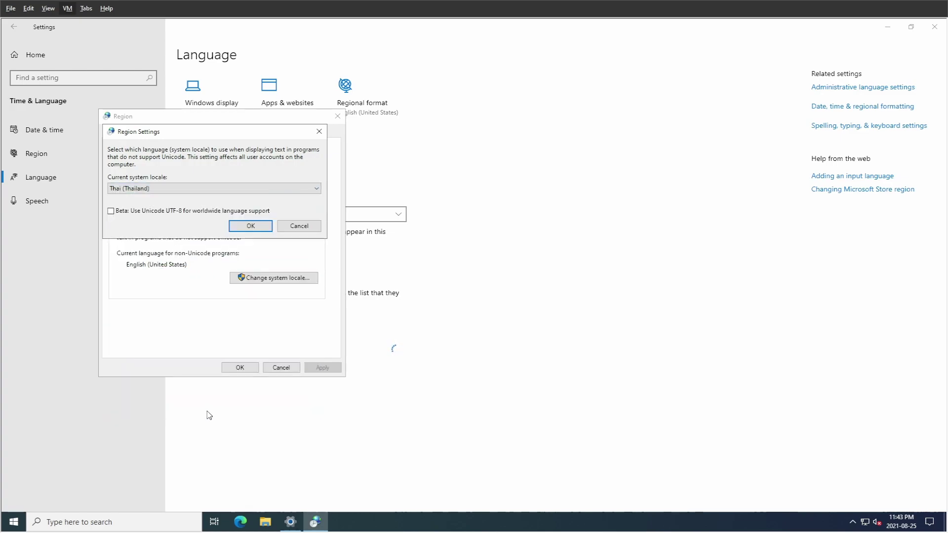
pyautogui.click(250, 226)
pyautogui.click(483, 283)
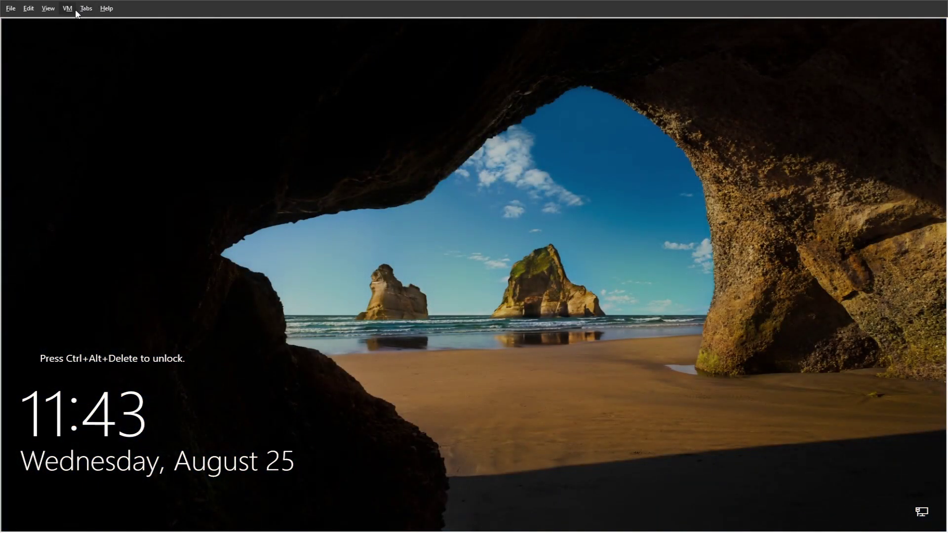
# Unlock with Ctrl+Alt+Delete and sign in as Administrator using the account password.
pyautogui.hotkey('ctrl', 'alt', 'Delete')
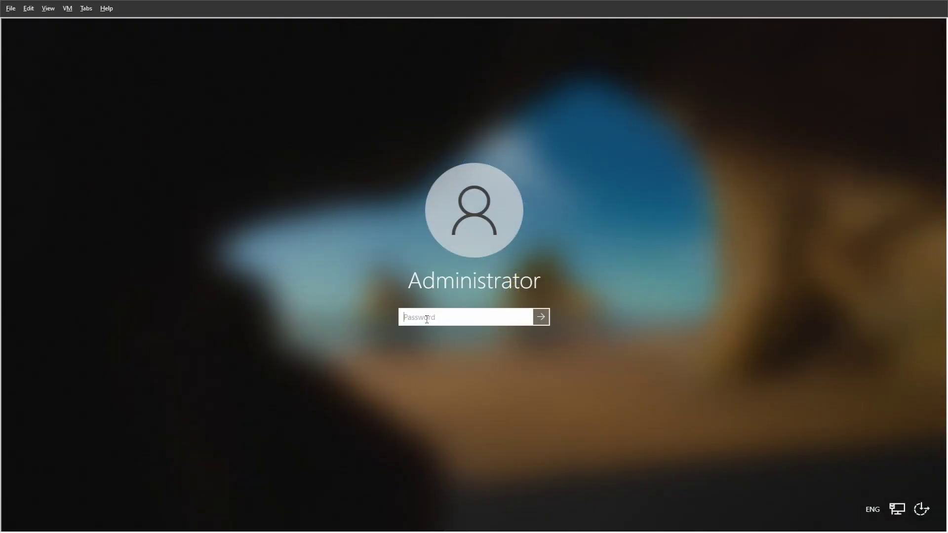
pyautogui.write('•')
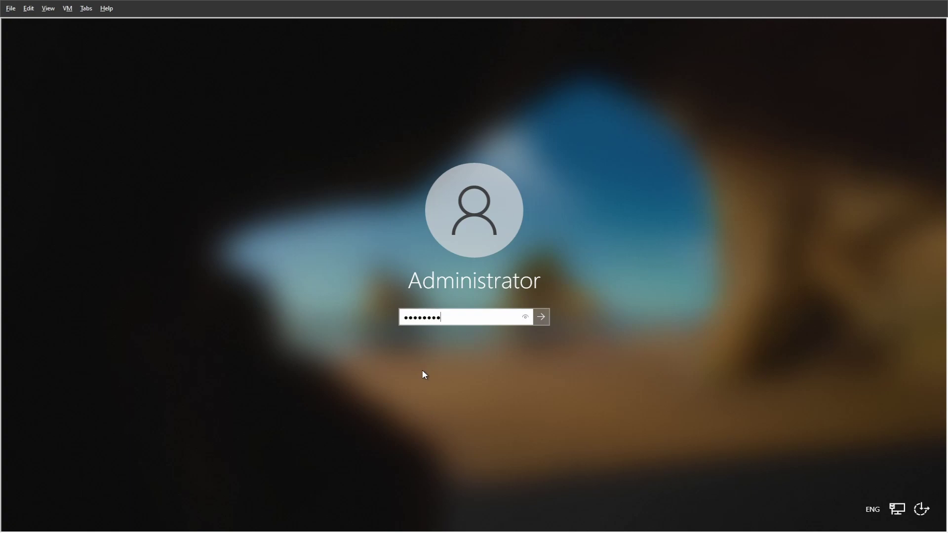
pyautogui.click(541, 318)
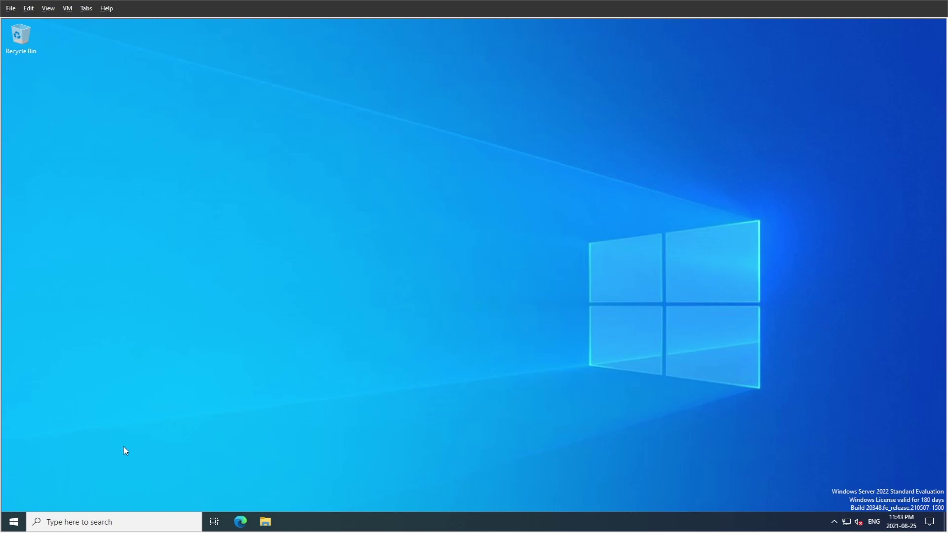
# Open Time & Language's Spelling, typing & keyboard settings in a maximised Settings window.
pyautogui.click(19, 522)
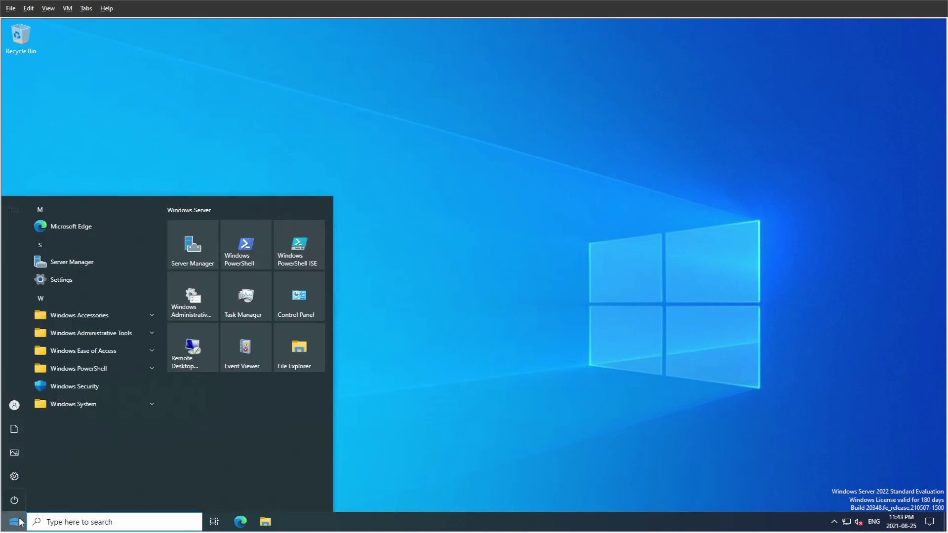
pyautogui.click(18, 476)
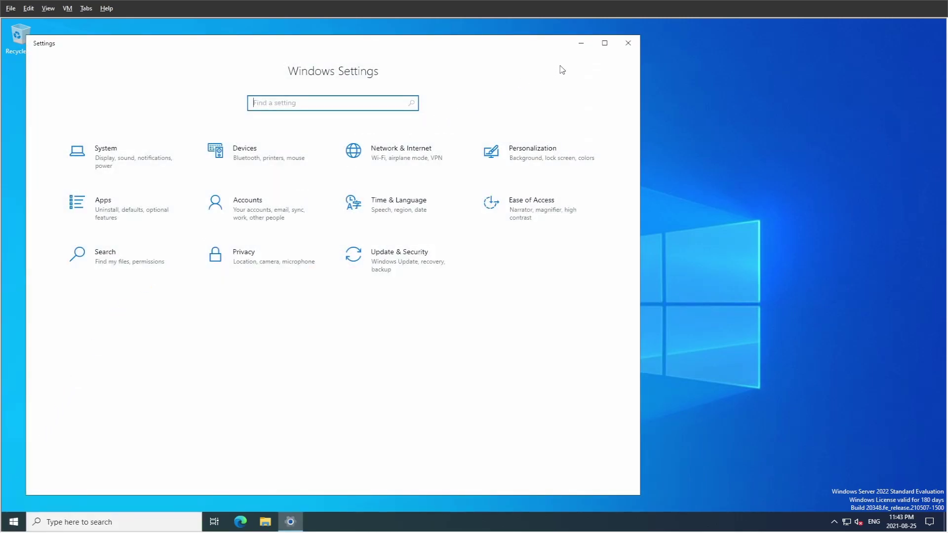
pyautogui.click(603, 45)
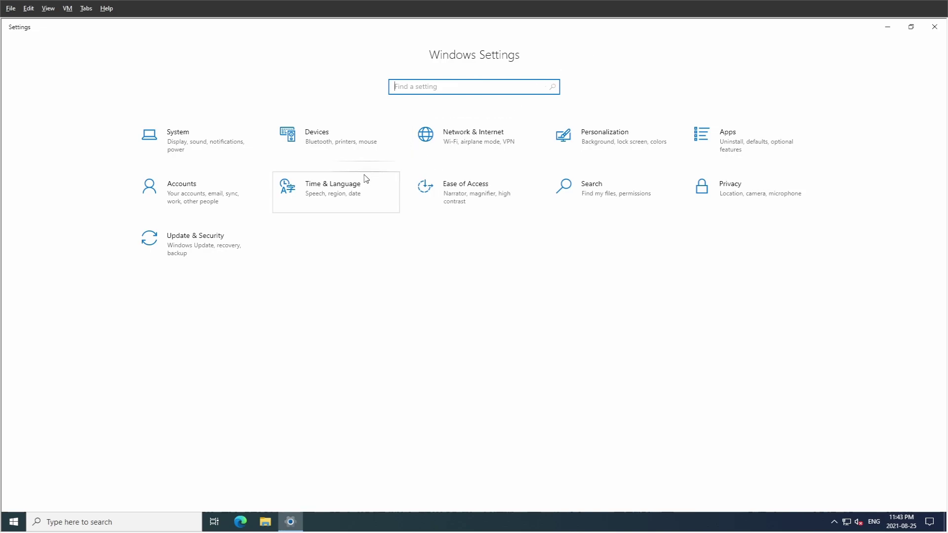
pyautogui.click(334, 191)
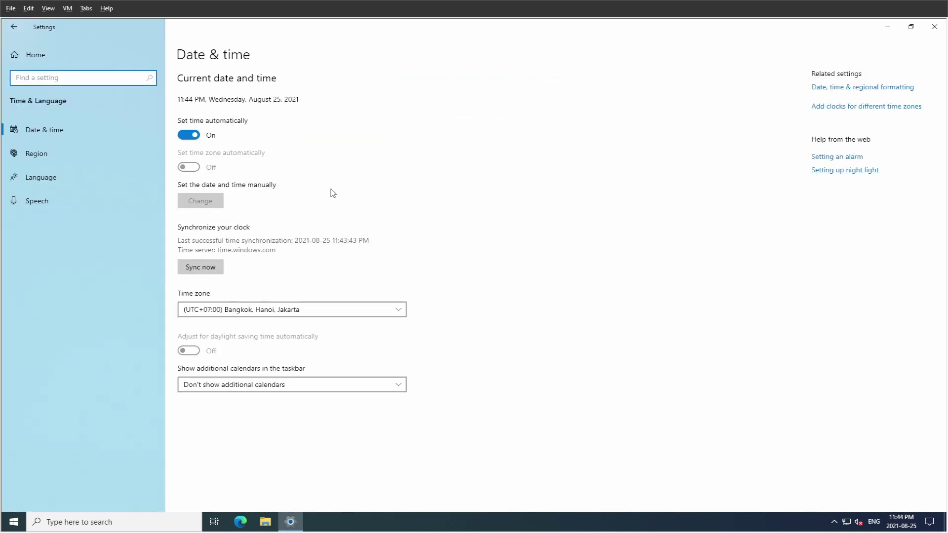
pyautogui.click(53, 179)
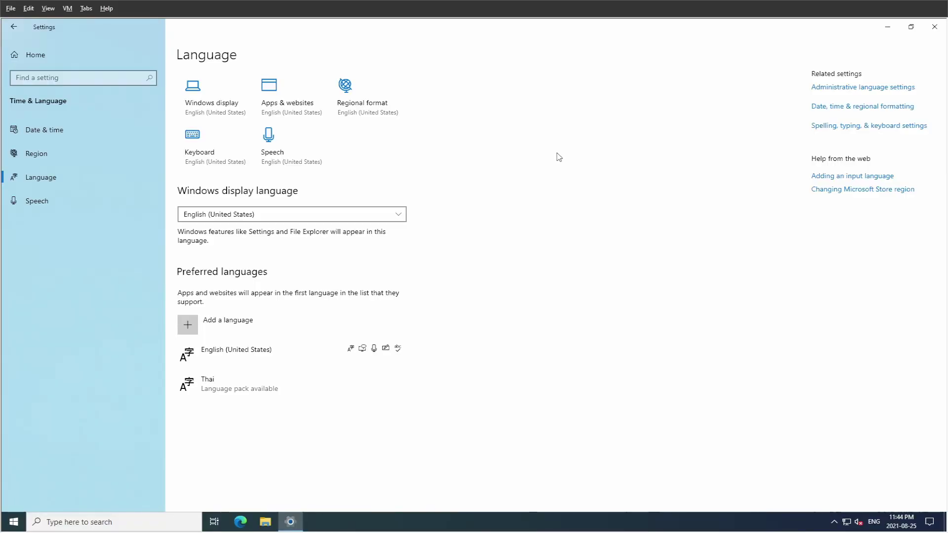
pyautogui.click(840, 127)
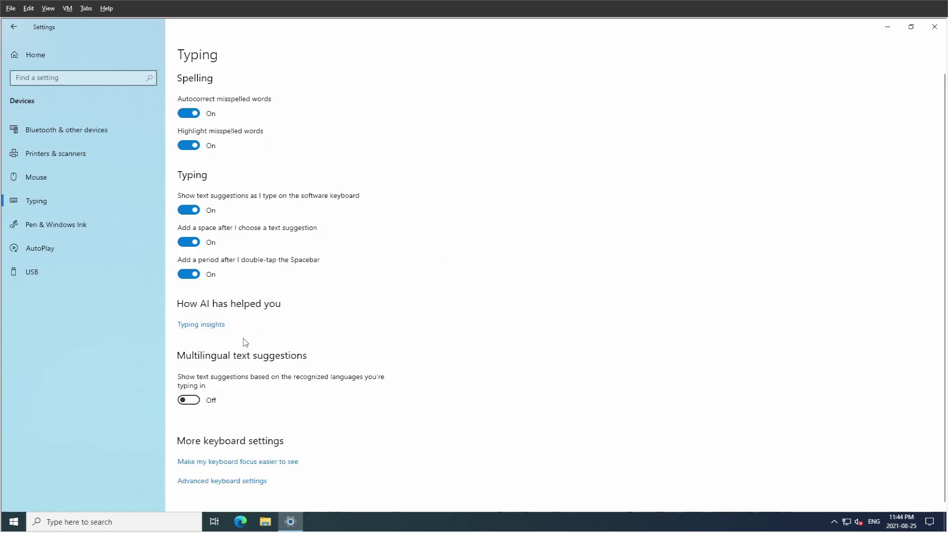
pyautogui.scroll(-1, 246, 343)
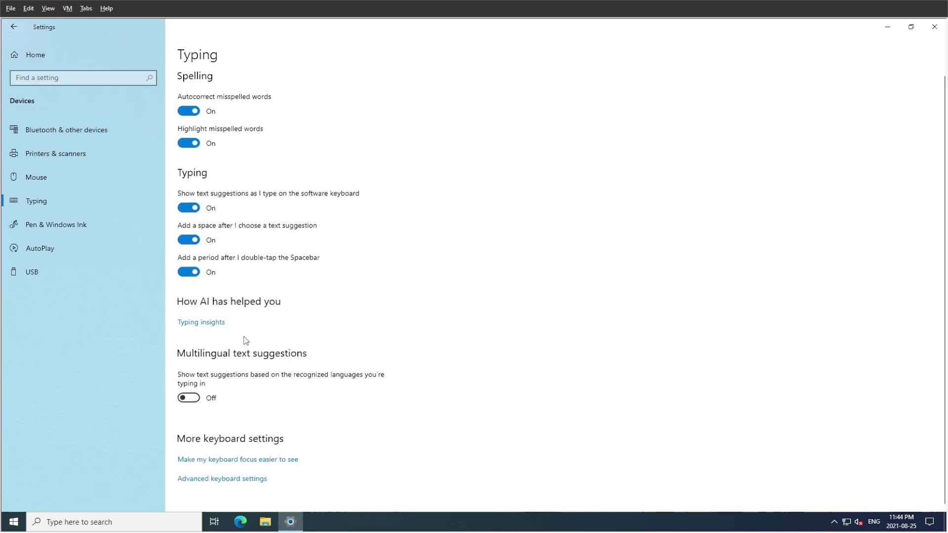
# Set Grave Accent as the input-language switch hot key, test it, and return to Language.
pyautogui.click(233, 479)
pyautogui.click(53, 263)
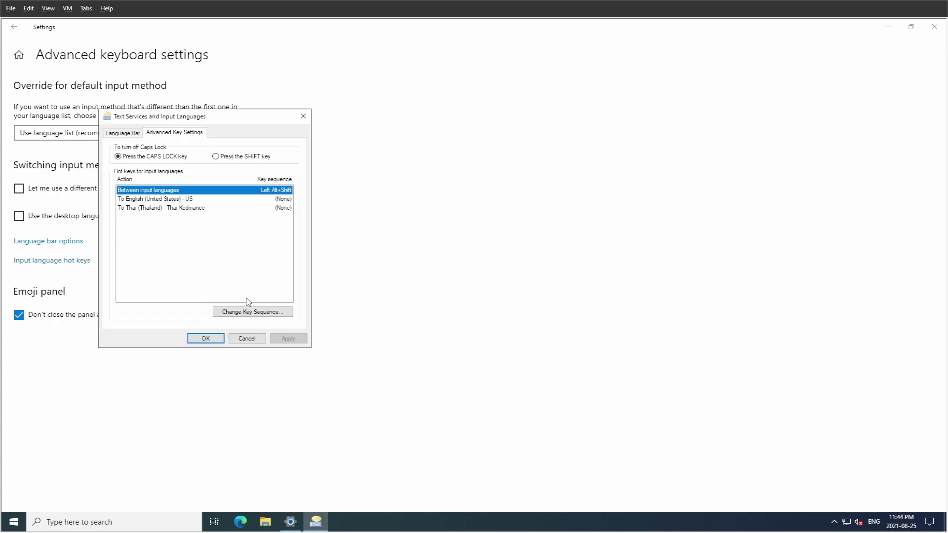
pyautogui.click(249, 312)
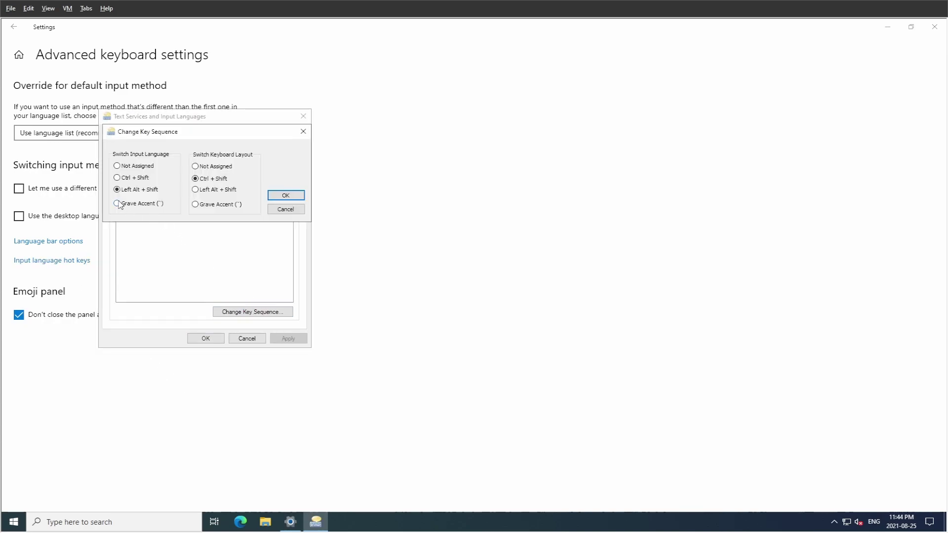
pyautogui.click(274, 196)
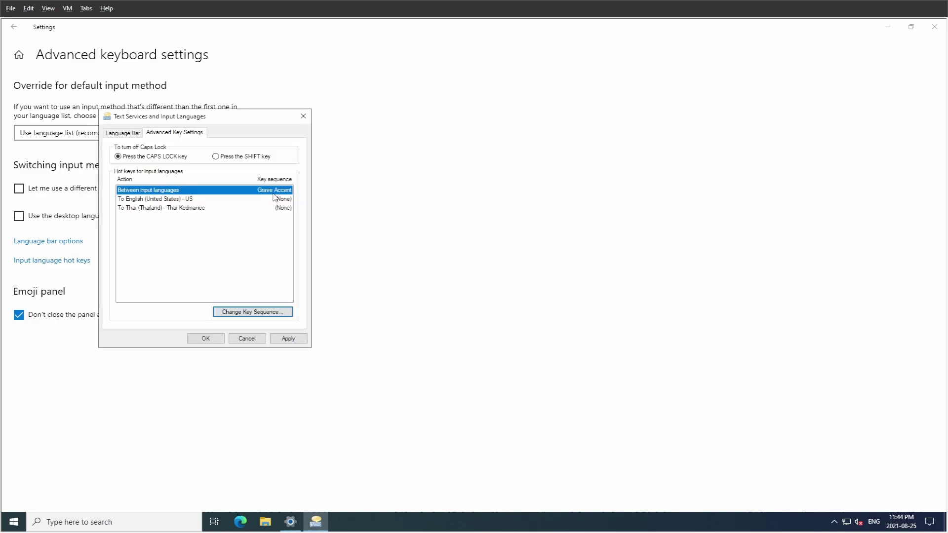
pyautogui.click(289, 339)
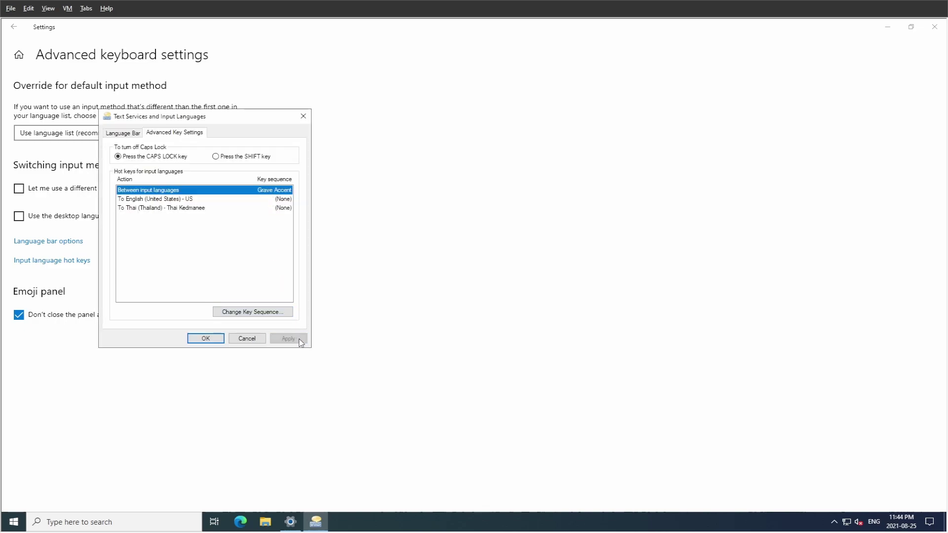
pyautogui.click(206, 339)
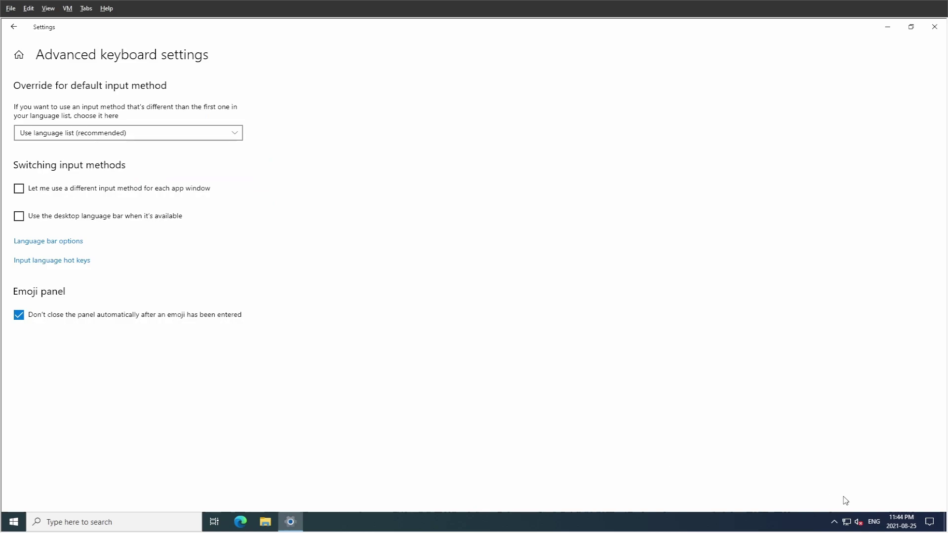
pyautogui.press('`')
pyautogui.press('`')
pyautogui.click(15, 27)
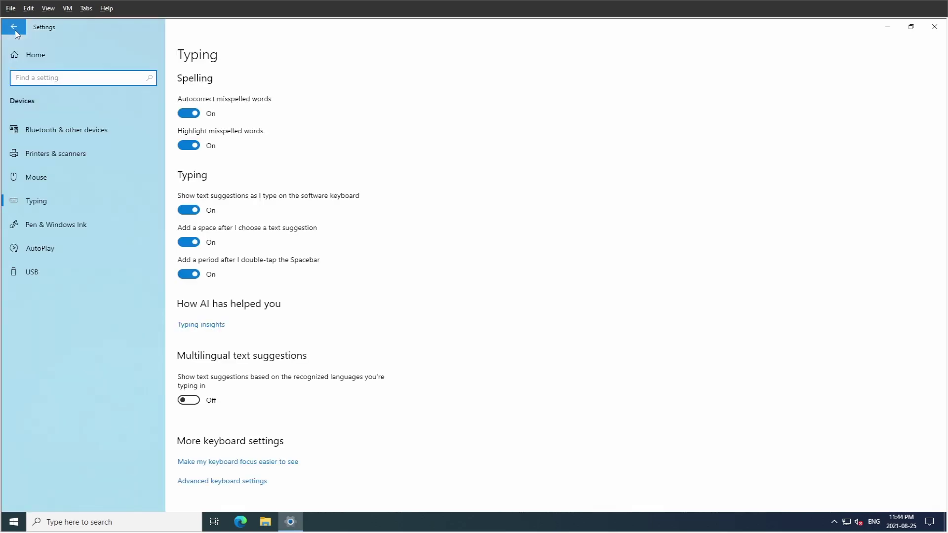
pyautogui.click(14, 28)
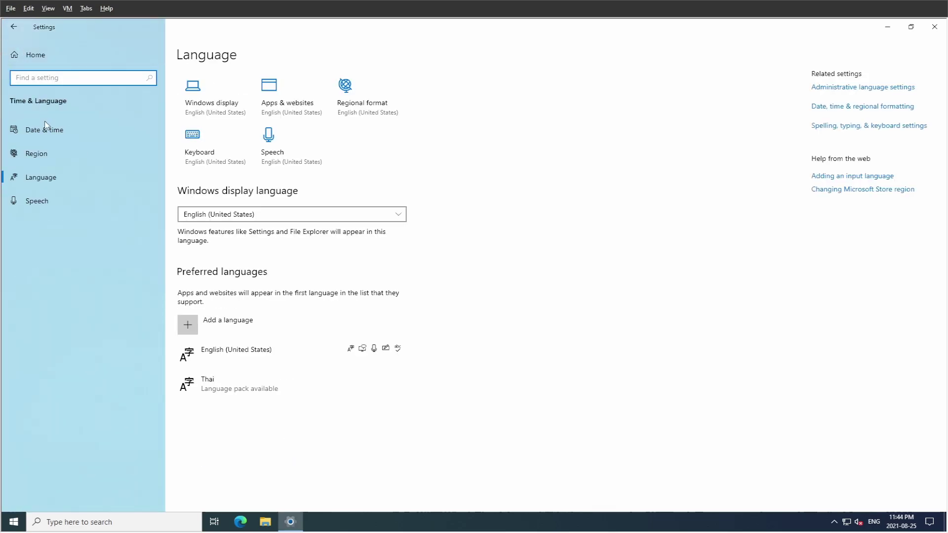
pyautogui.click(44, 177)
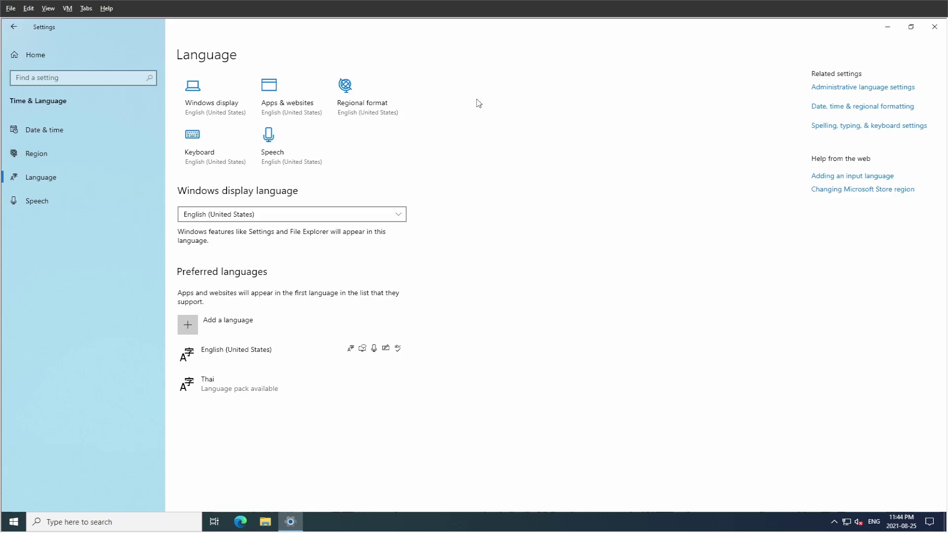
# Copy current language settings to the welcome screen and new user accounts, then close Settings.
pyautogui.click(833, 88)
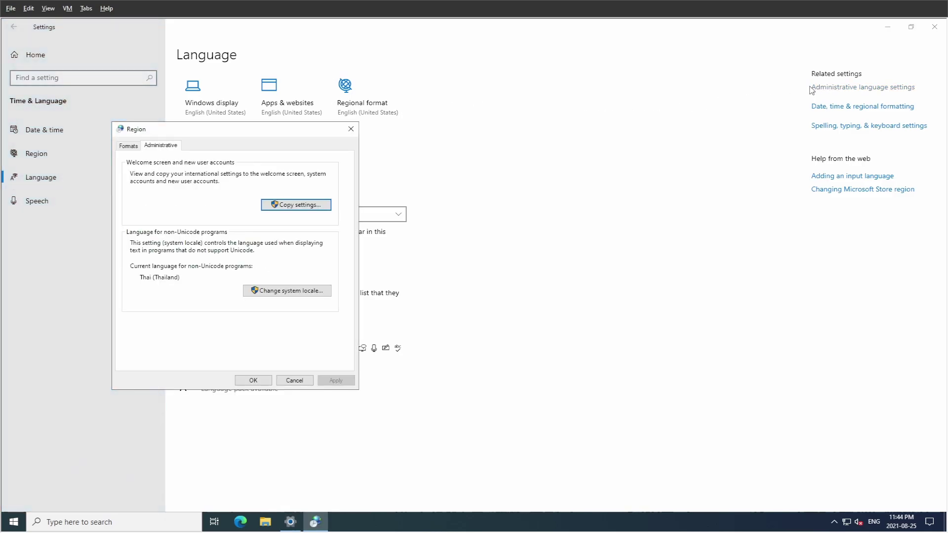
pyautogui.click(315, 204)
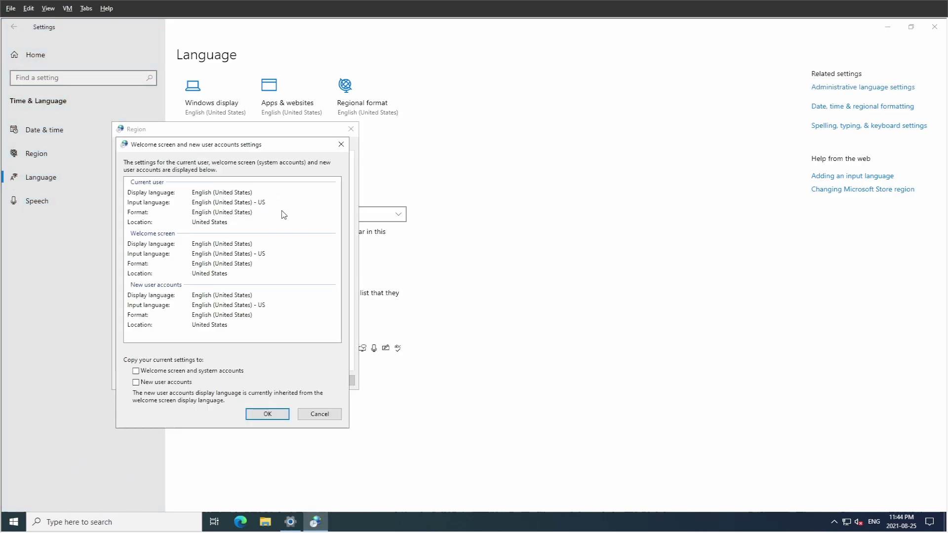
pyautogui.click(138, 383)
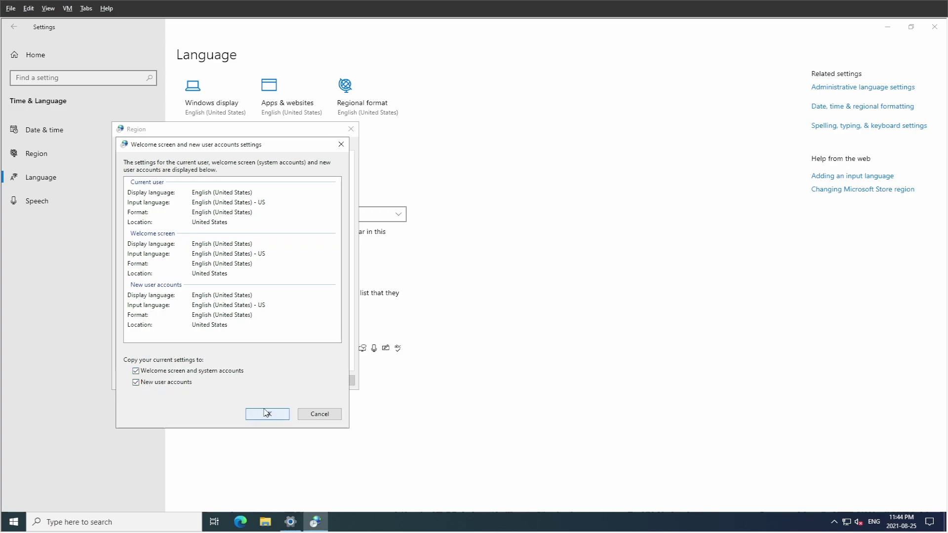
pyautogui.click(276, 418)
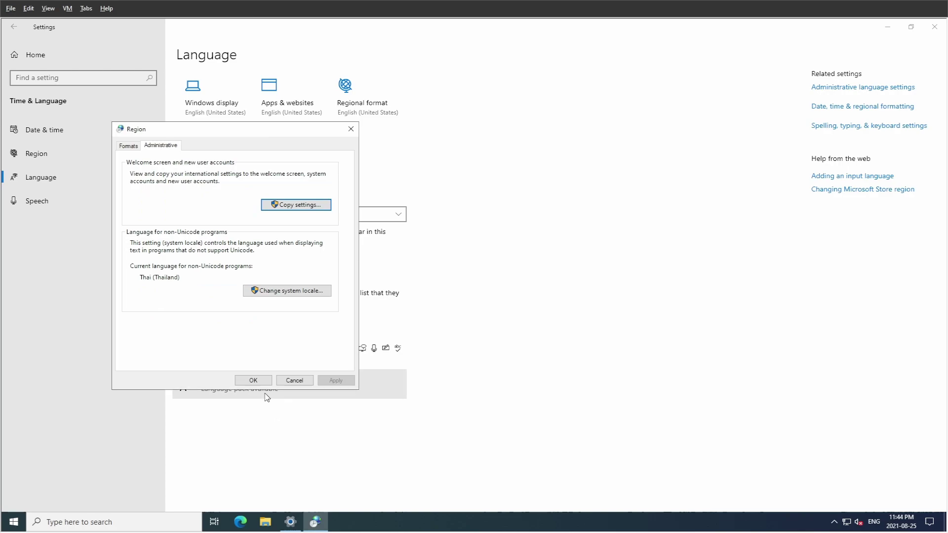
pyautogui.click(256, 383)
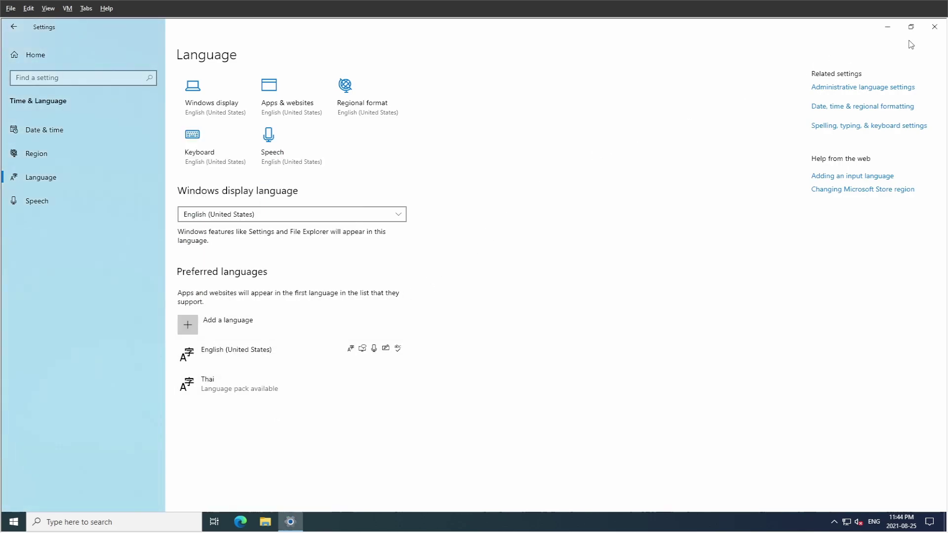
pyautogui.click(928, 30)
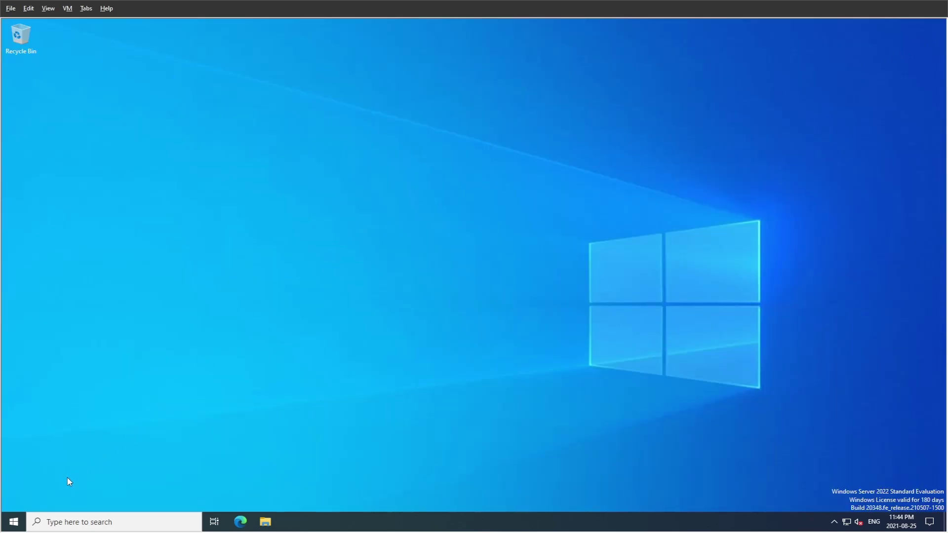
# Open Server Manager from Start and show the Local Server properties.
pyautogui.click(20, 521)
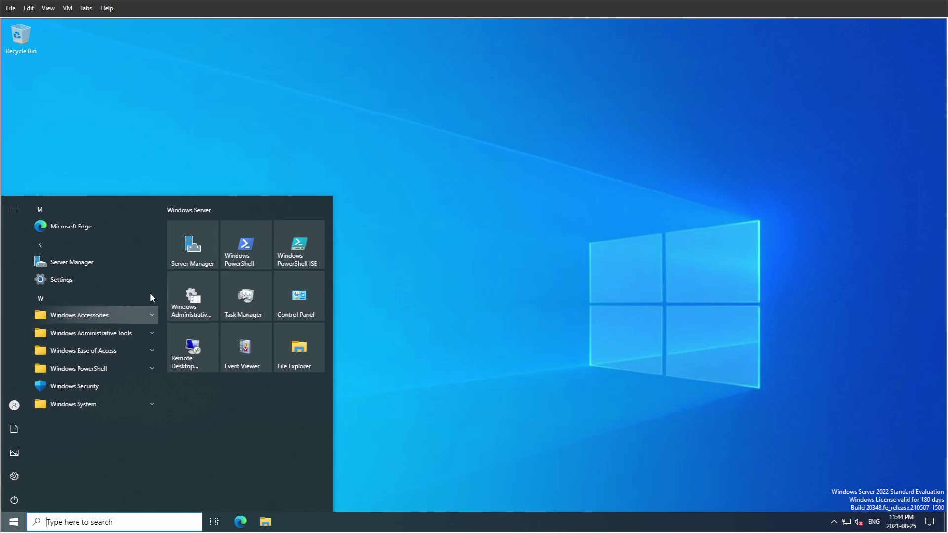
pyautogui.click(189, 256)
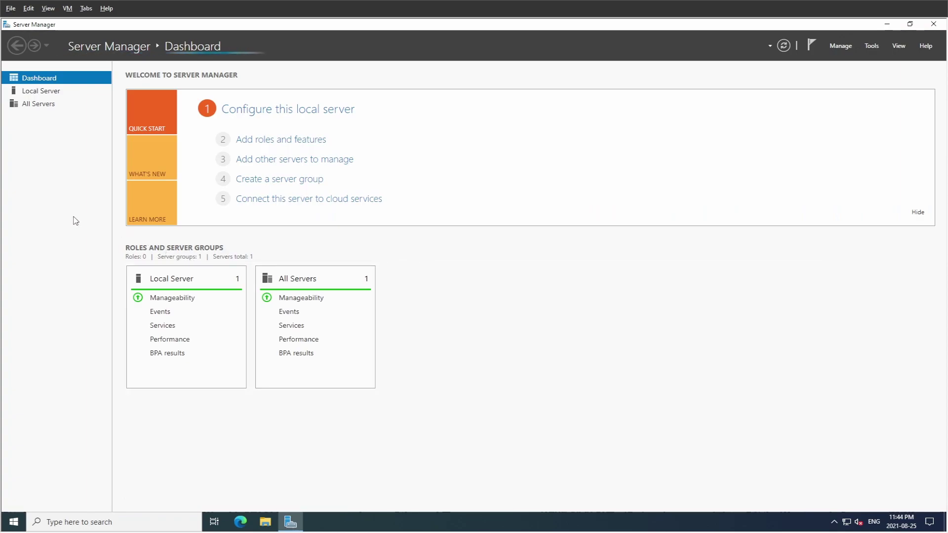
pyautogui.click(40, 93)
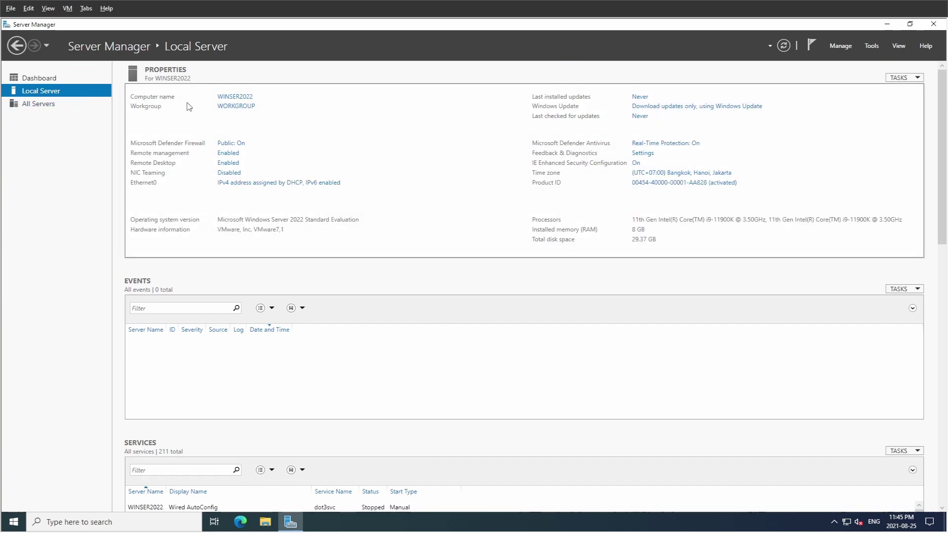
# Review computer name WINSER2022, workgroup WORKGROUP and the Remote Desktop settings.
pyautogui.click(239, 99)
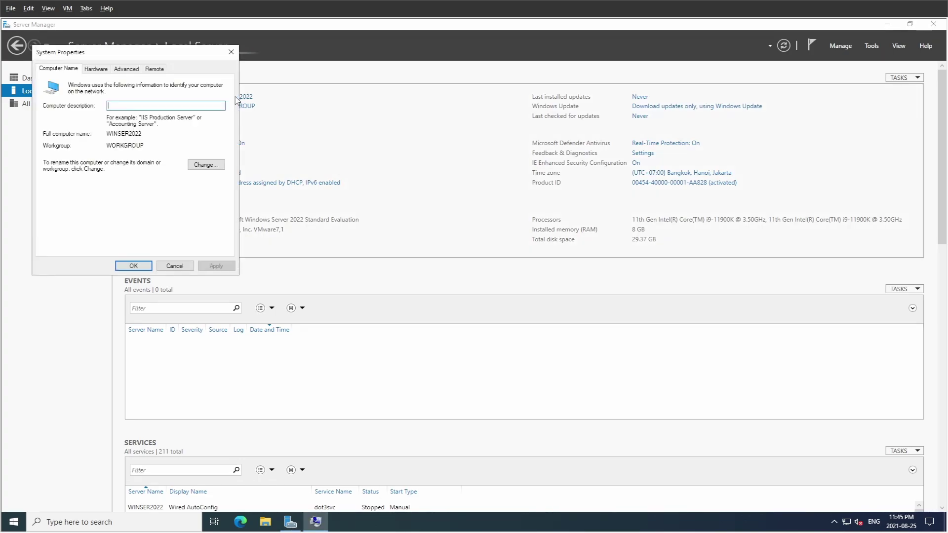
pyautogui.doubleClick(130, 135)
pyautogui.moveTo(109, 147); pyautogui.dragTo(147, 145)
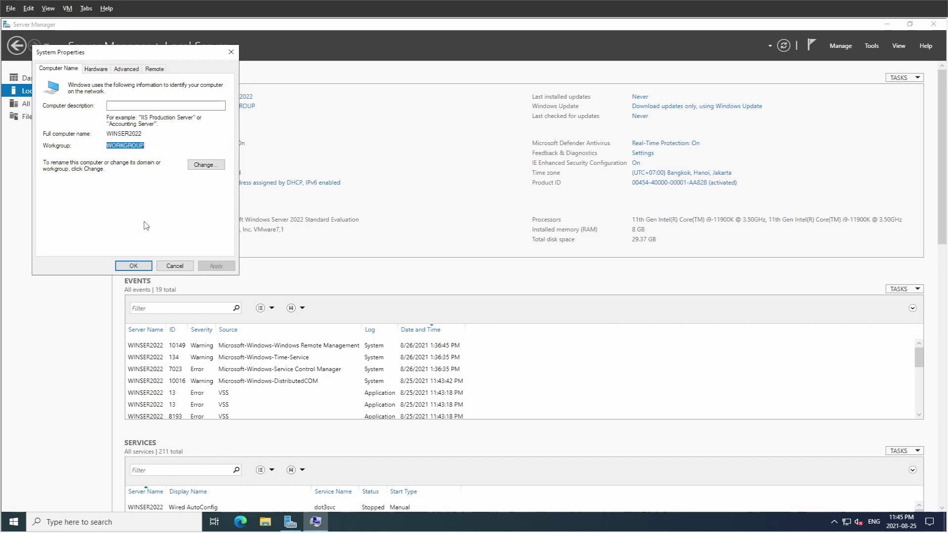
pyautogui.click(134, 266)
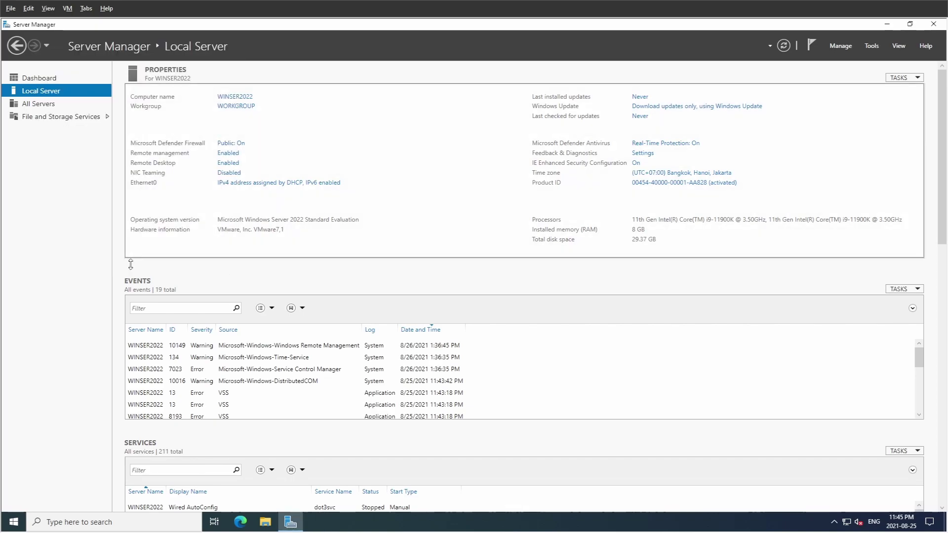
pyautogui.click(224, 165)
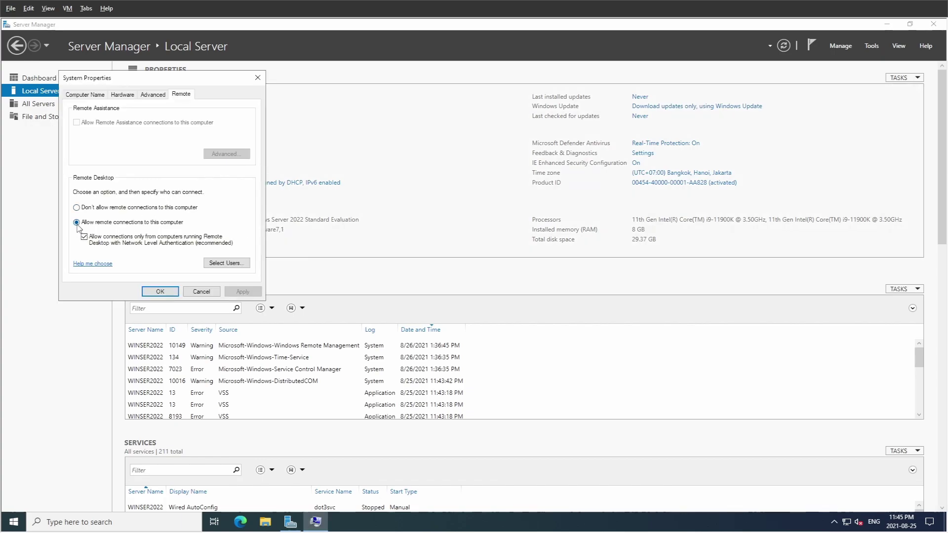
pyautogui.click(154, 291)
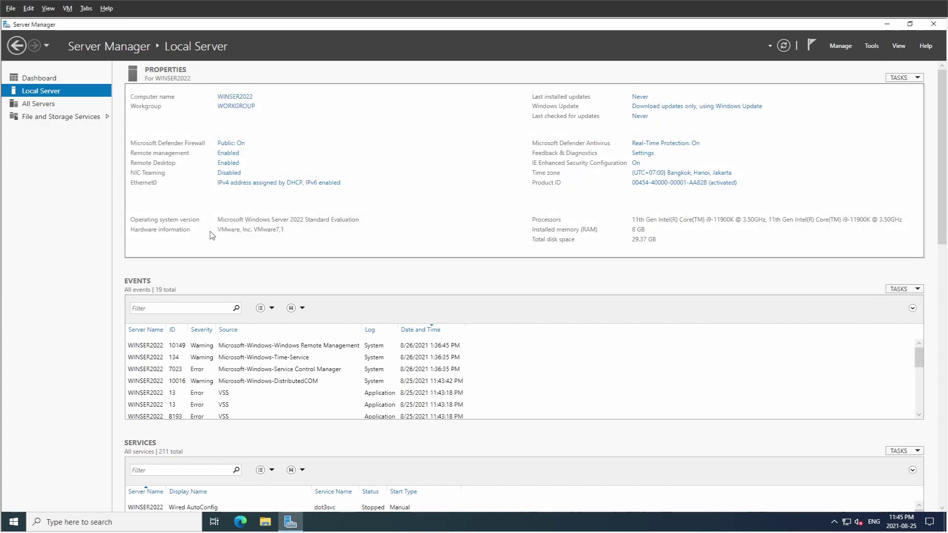
# Review the Ethernet0 network connection details, then close its windows.
pyautogui.click(256, 185)
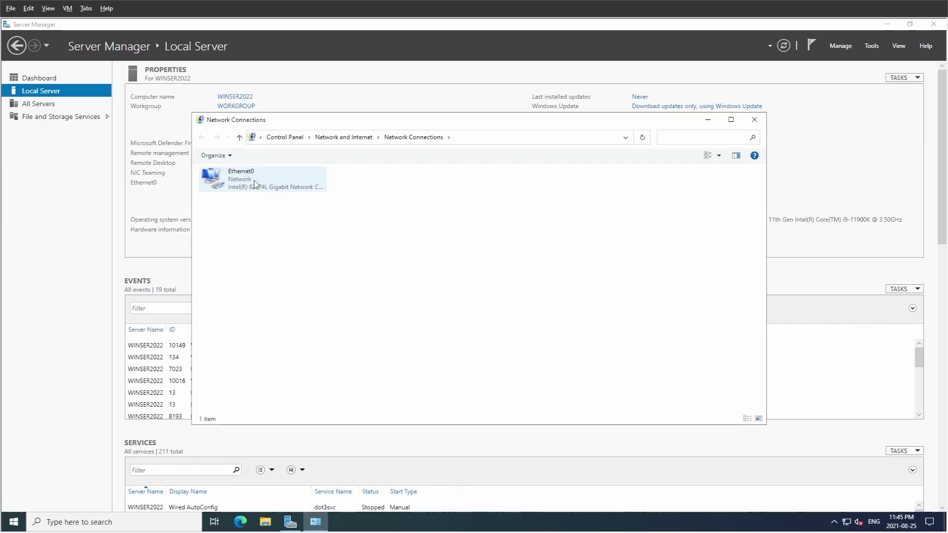
pyautogui.doubleClick(255, 183)
pyautogui.click(410, 266)
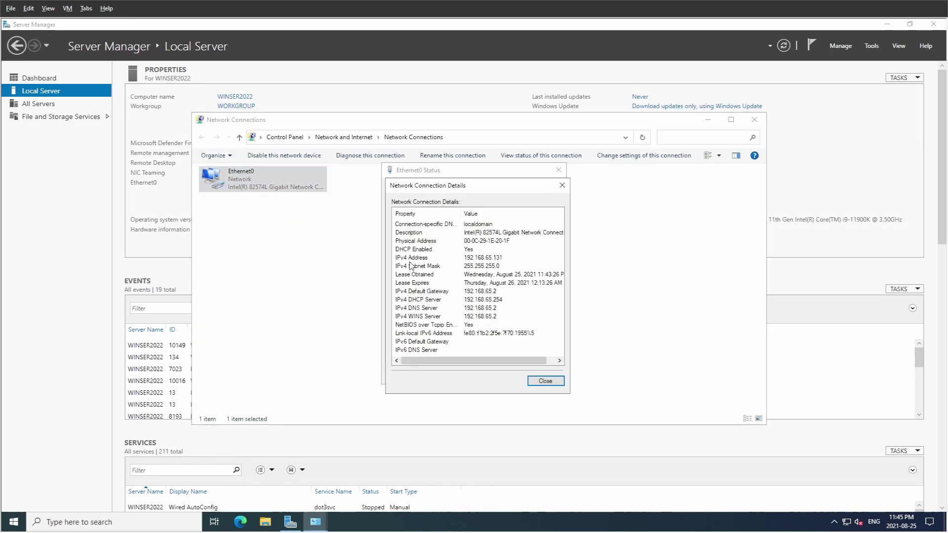
pyautogui.hscroll(1, 464, 292)
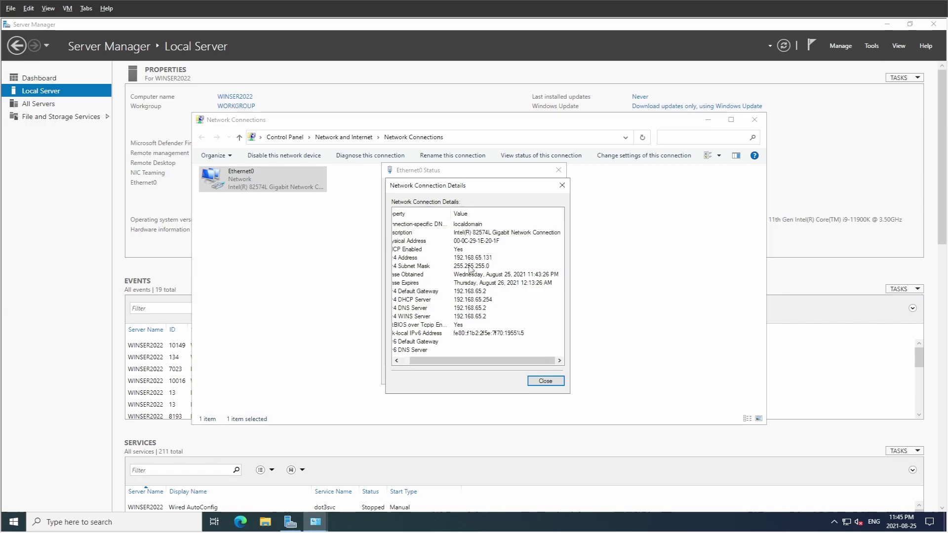
pyautogui.click(545, 381)
pyautogui.click(543, 375)
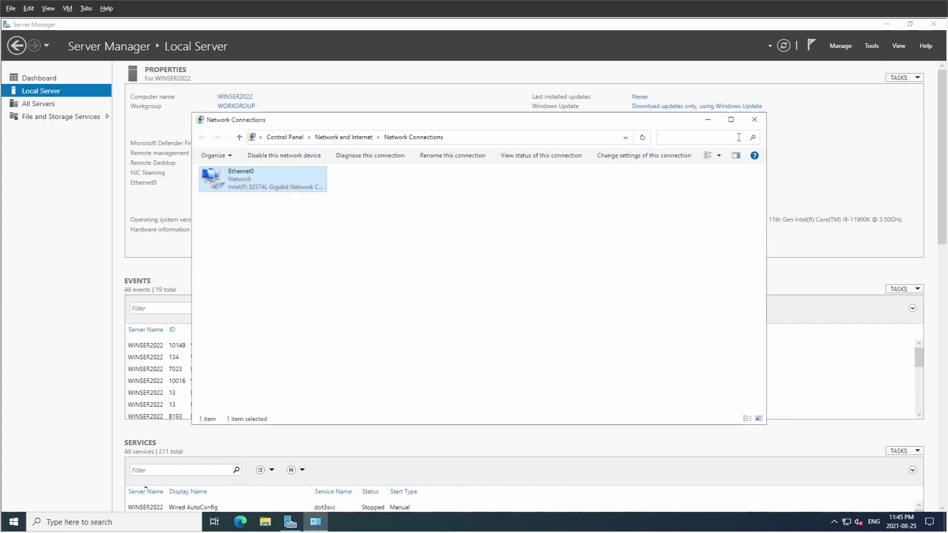
pyautogui.click(754, 120)
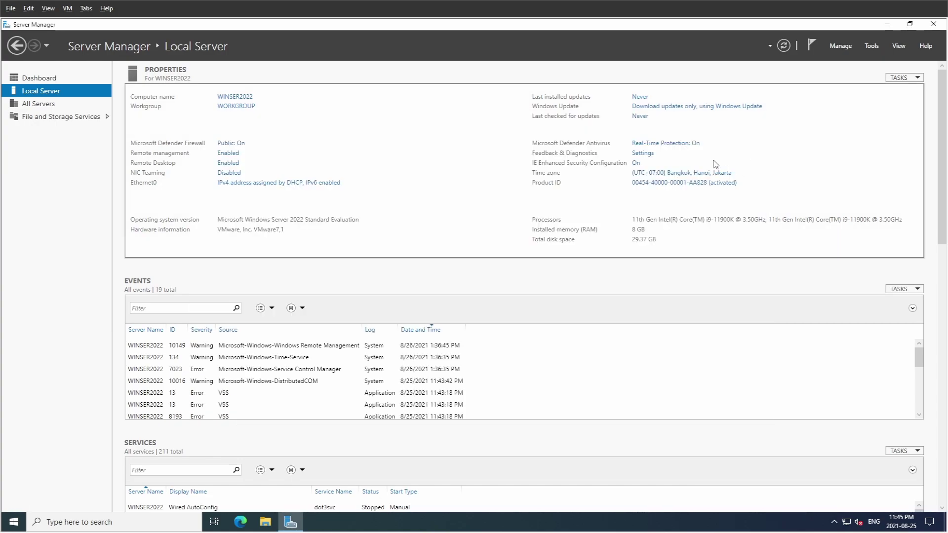
# Turn IE Enhanced Security Configuration off for both Administrators and Users.
pyautogui.click(636, 163)
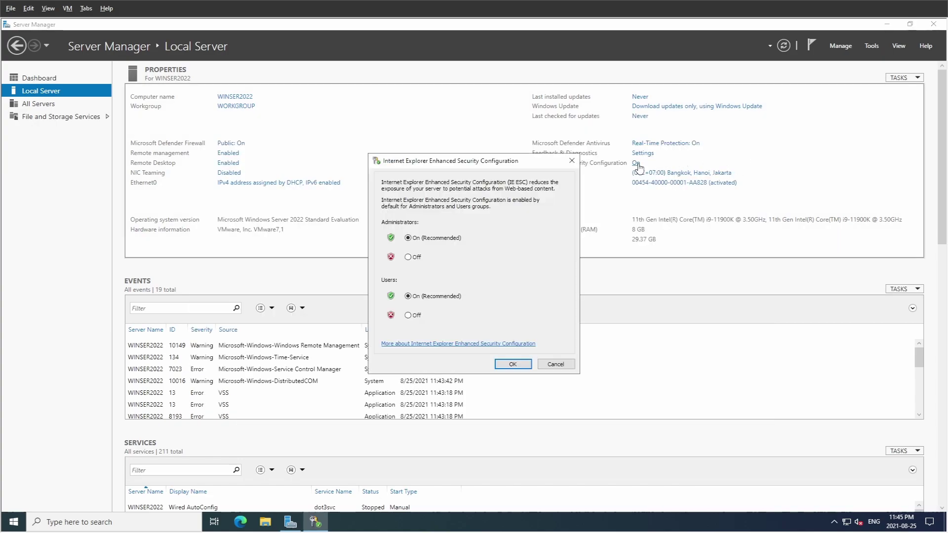
pyautogui.click(410, 258)
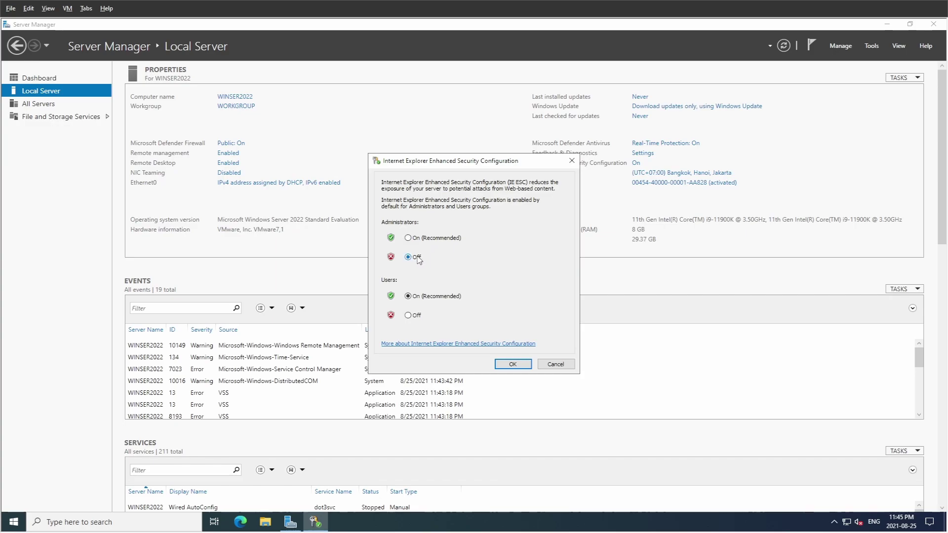
pyautogui.click(409, 315)
pyautogui.click(514, 365)
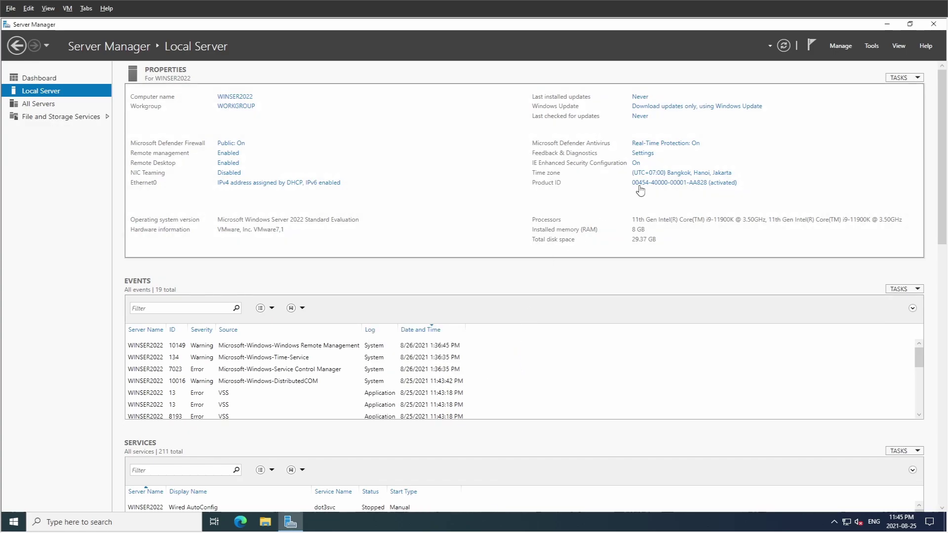
pyautogui.click(660, 176)
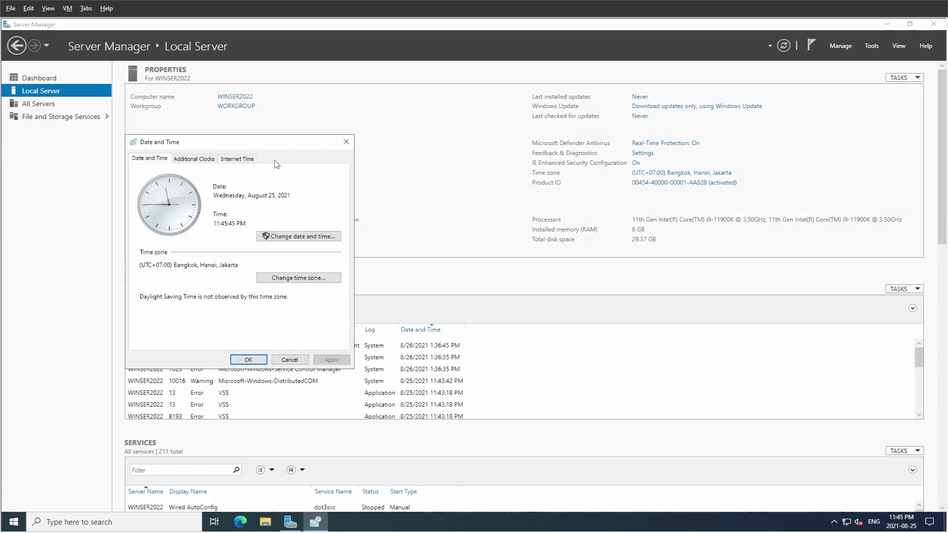
# Sync the clock immediately with time.windows.com through the Internet Time settings.
pyautogui.click(247, 159)
pyautogui.click(305, 280)
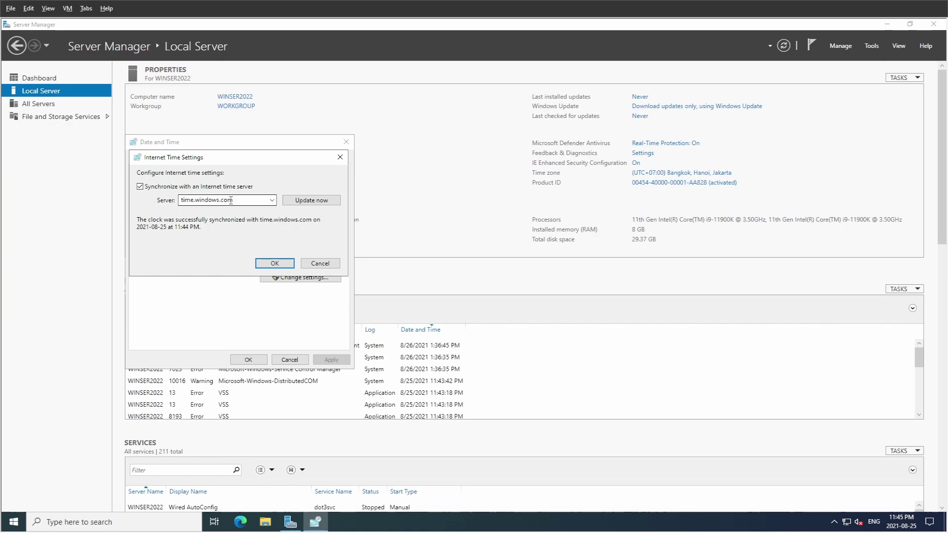
pyautogui.click(302, 202)
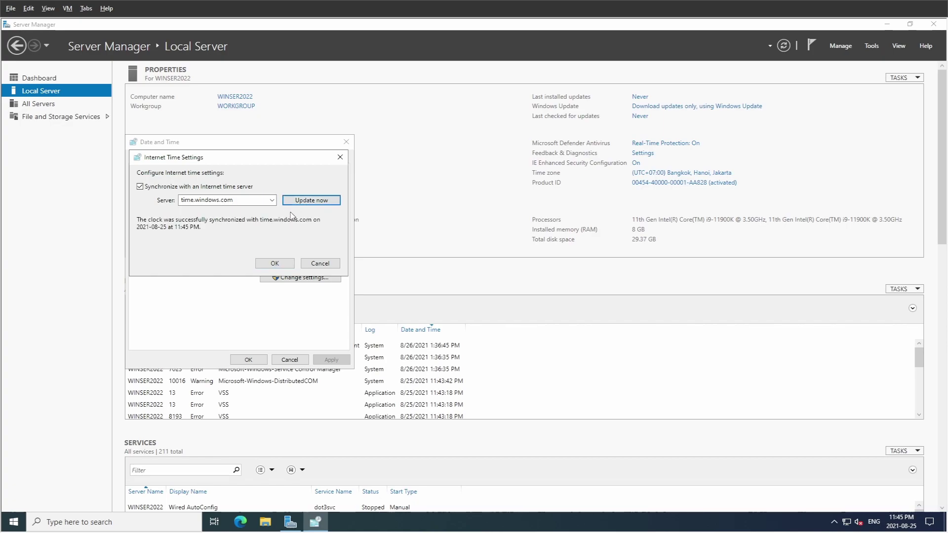
pyautogui.click(275, 264)
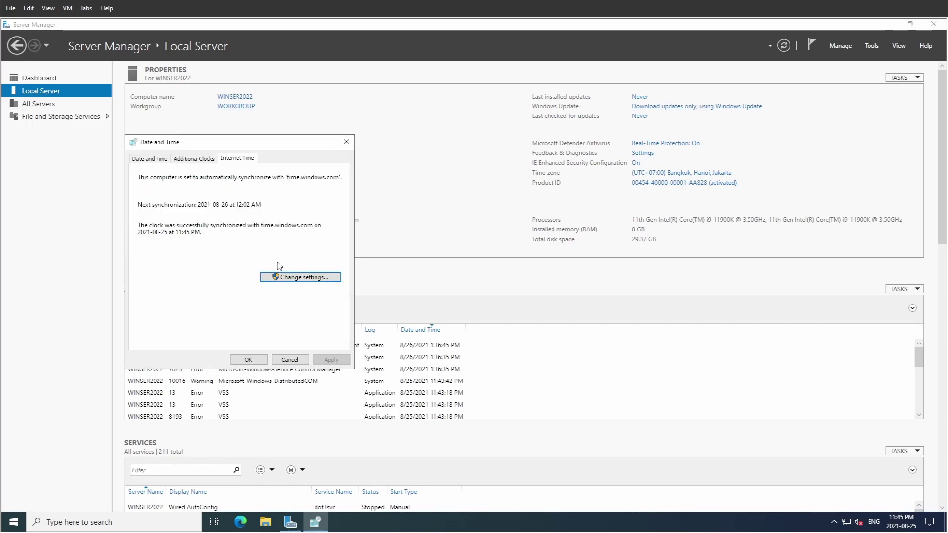
pyautogui.click(248, 359)
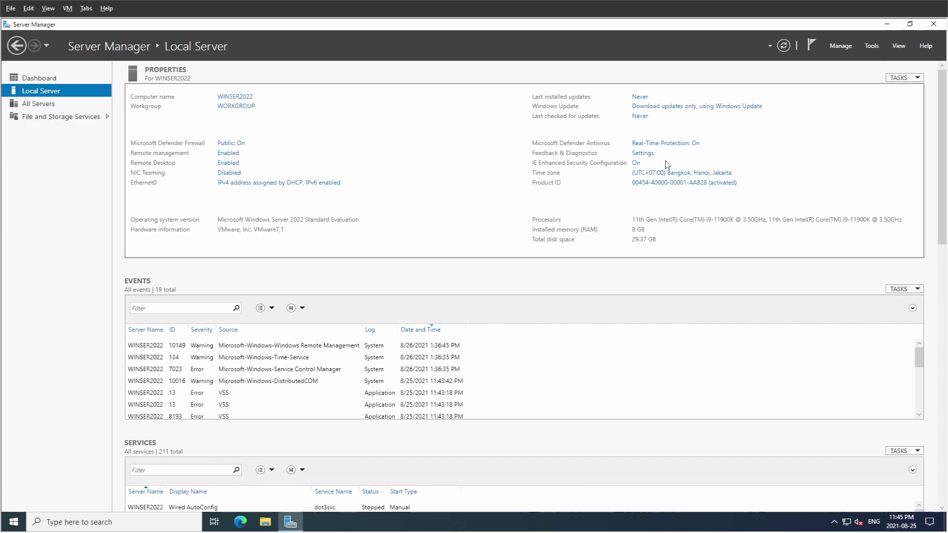
# Check Windows Update until it reports up to date, then close Settings and Server Manager.
pyautogui.click(666, 107)
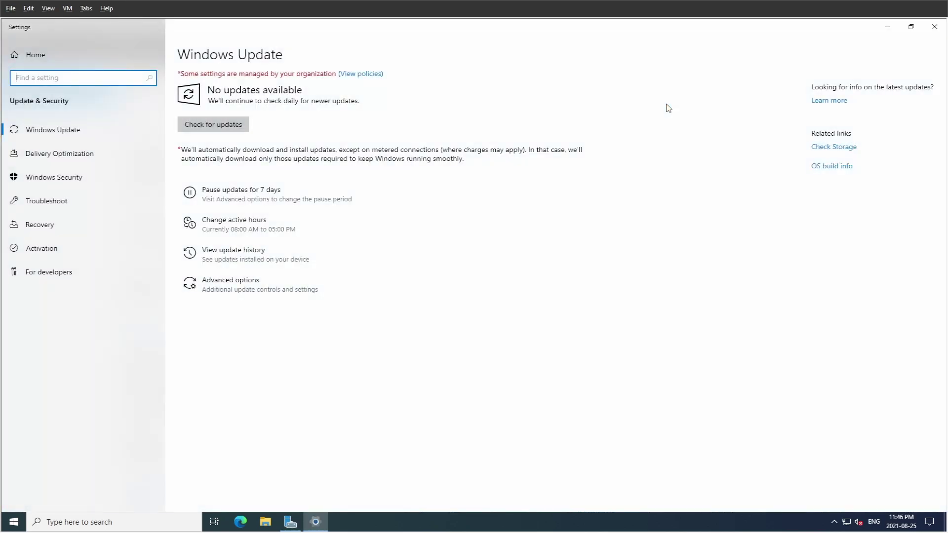
pyautogui.click(242, 129)
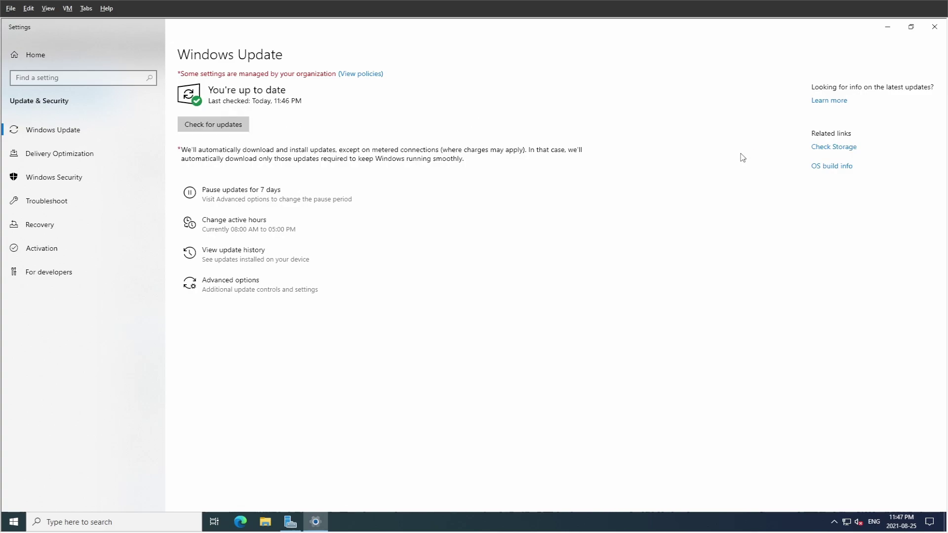
pyautogui.click(224, 127)
pyautogui.click(933, 27)
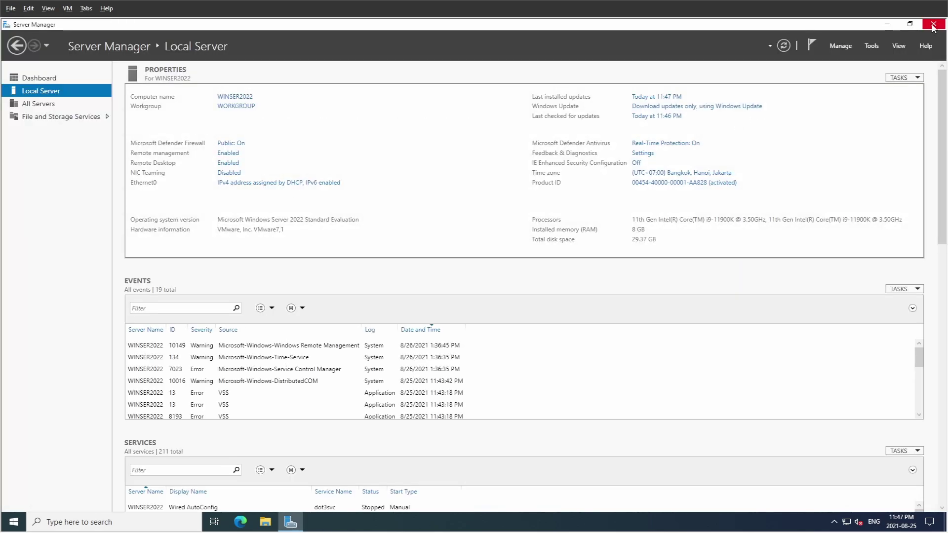
pyautogui.click(933, 28)
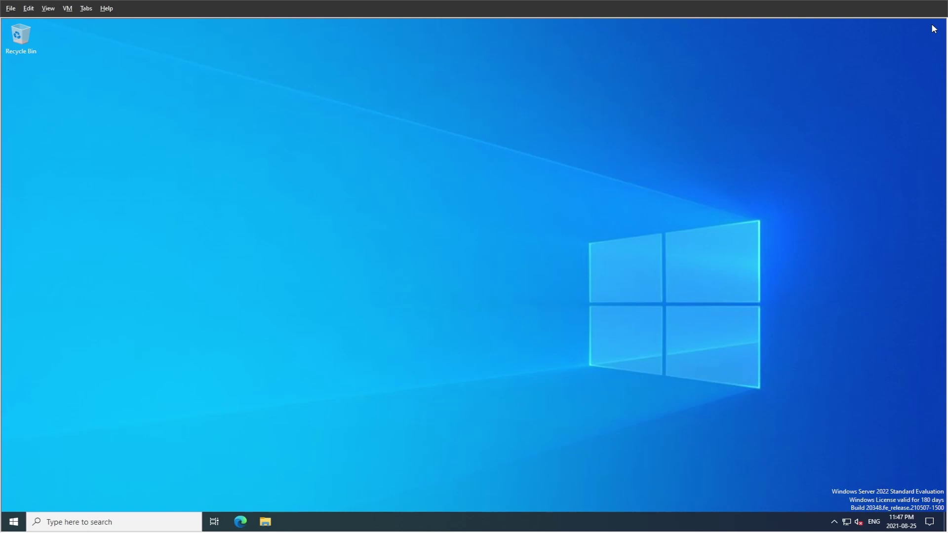